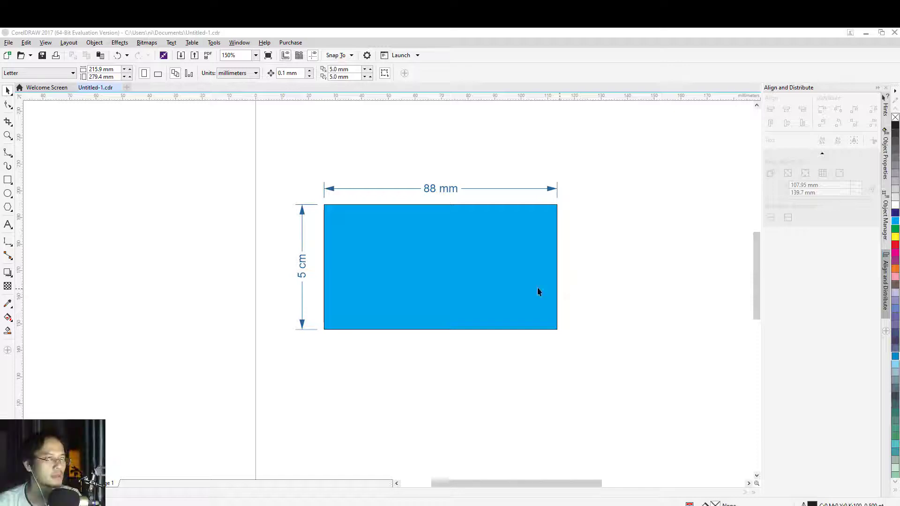
# - Select the blue rectangle and choose the Parallel Dimension tool
pyautogui.click(450, 264)
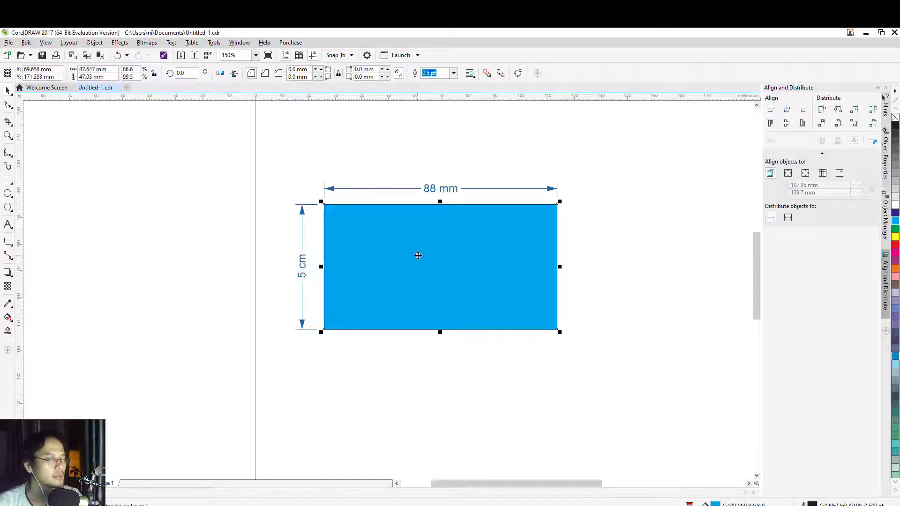
pyautogui.click(385, 178)
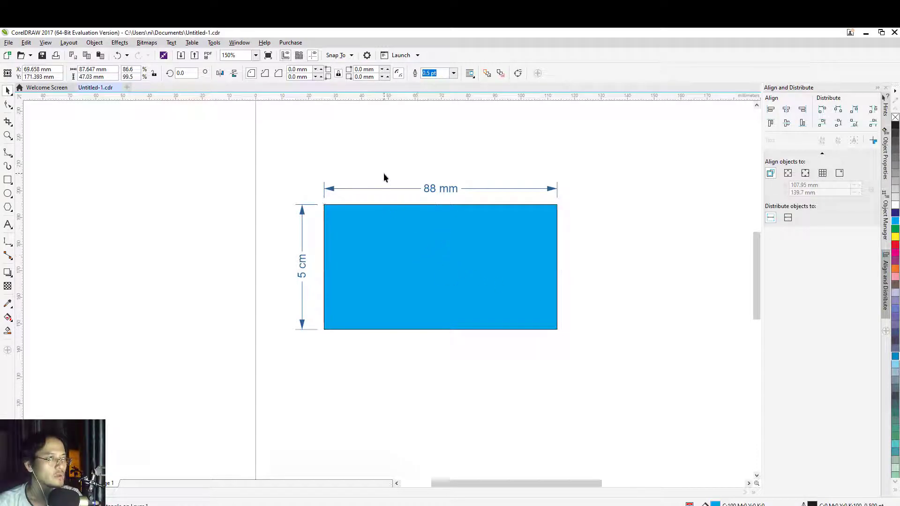
pyautogui.click(373, 232)
pyautogui.click(291, 189)
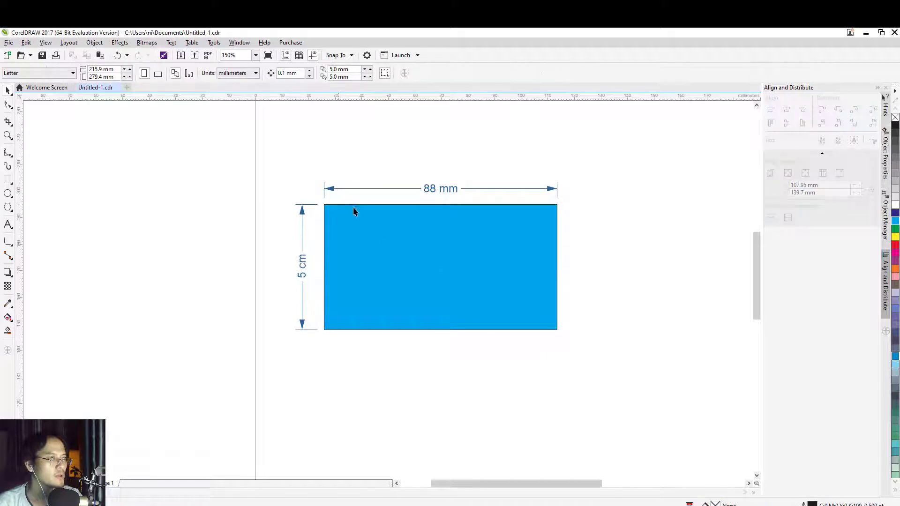
pyautogui.click(354, 209)
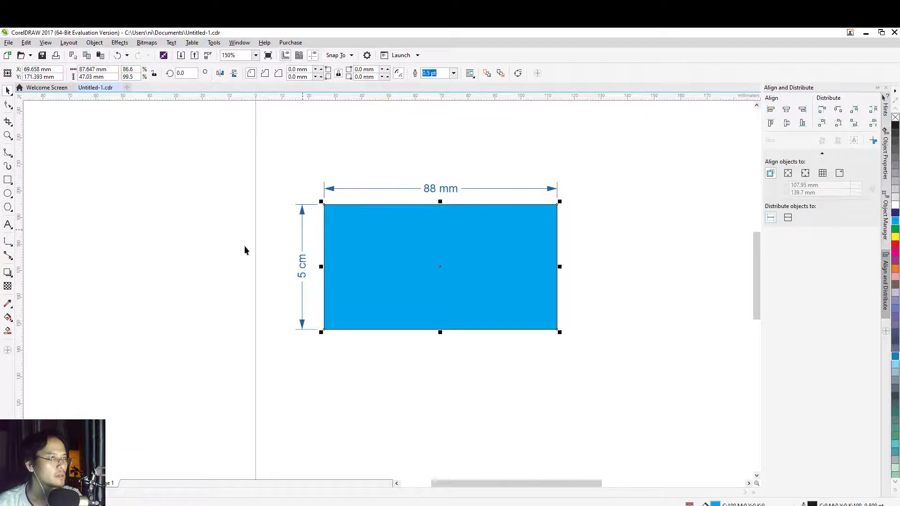
pyautogui.click(12, 244)
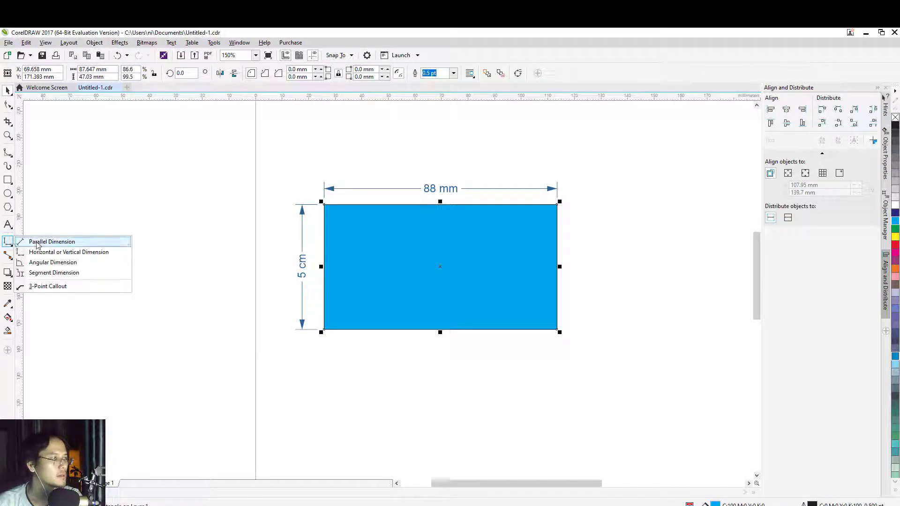
pyautogui.click(38, 242)
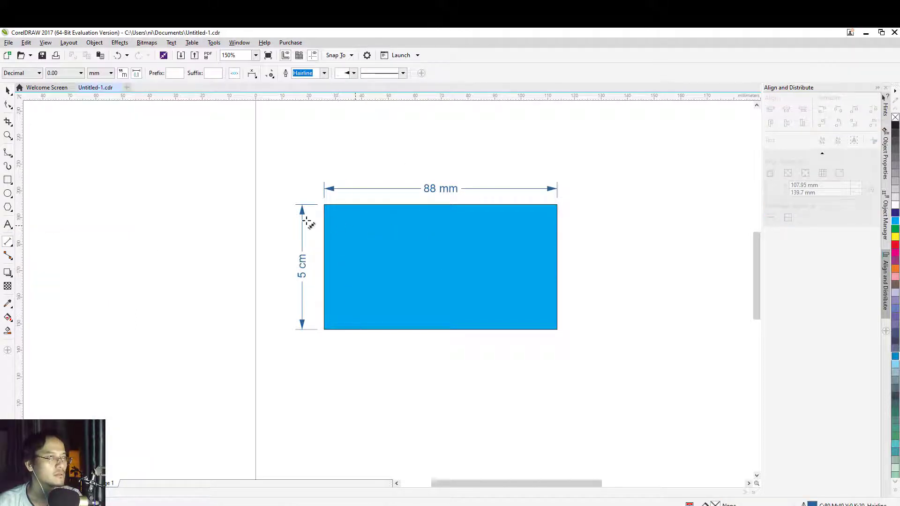
# - Move the dimensioned blue rectangle lower and draw a new rectangle above it
pyautogui.click(8, 90)
pyautogui.moveTo(447, 243); pyautogui.dragTo(443, 302)
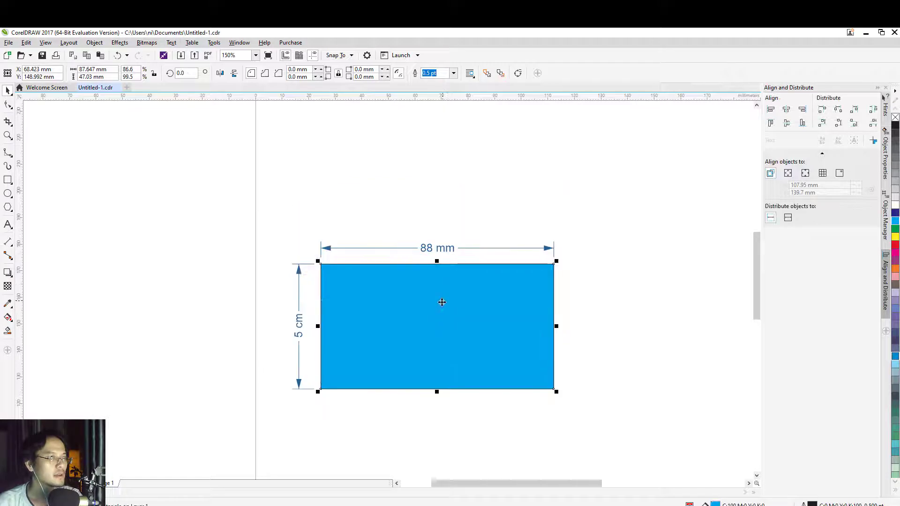
pyautogui.moveTo(321, 140); pyautogui.dragTo(461, 217)
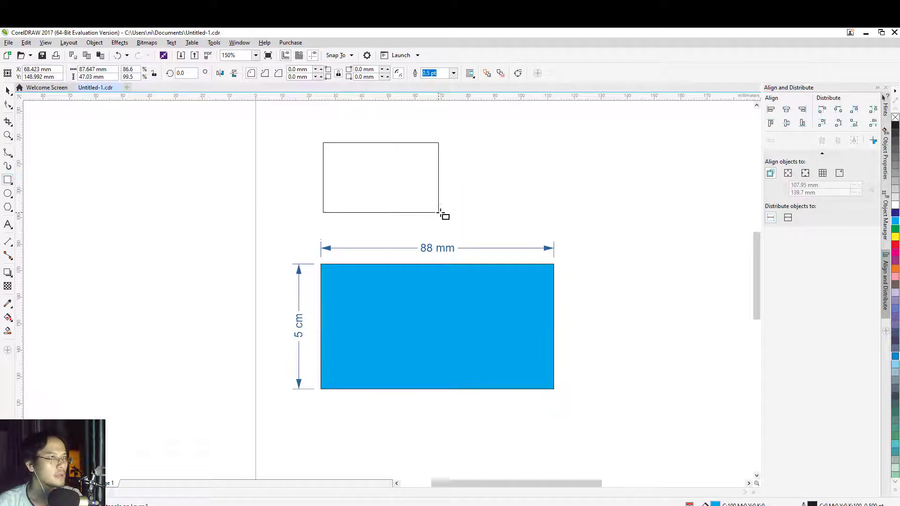
# - Fill the new rectangle grey, shift the blue rectangle down-right and nudge the grey one
pyautogui.click(896, 164)
pyautogui.press('space')
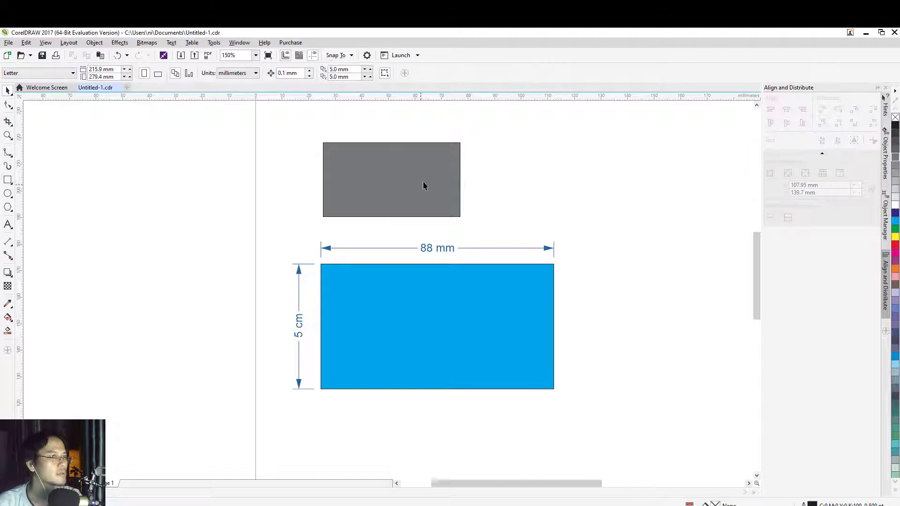
pyautogui.moveTo(448, 311)
pyautogui.mouseDown()
pyautogui.moveTo(485, 345)
pyautogui.moveTo(466, 345)
pyautogui.mouseUp()
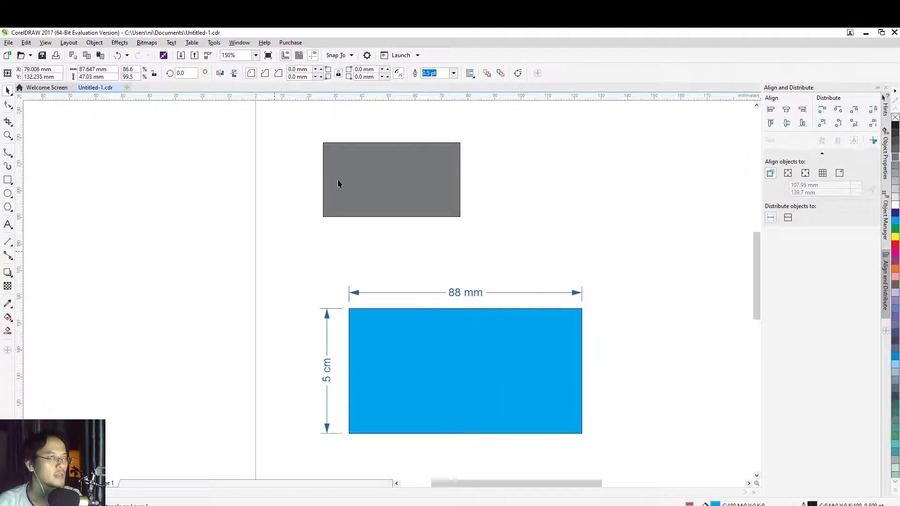
pyautogui.moveTo(361, 168); pyautogui.dragTo(363, 186)
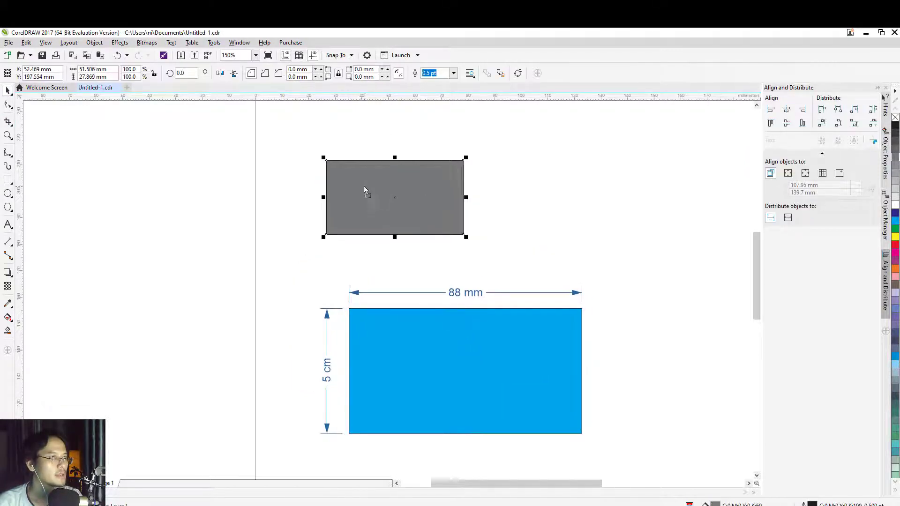
pyautogui.click(9, 245)
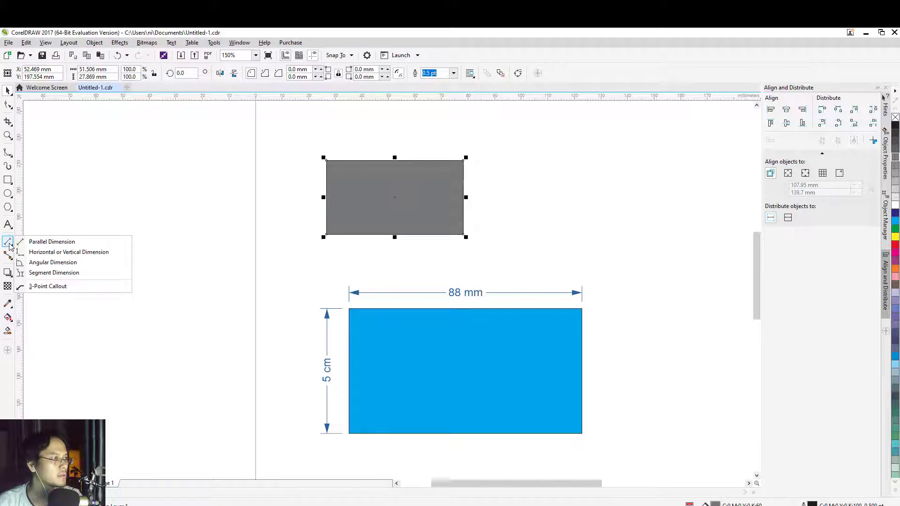
# - Add a parallel dimension along the grey rectangle's top edge, rounded to whole millimetres
pyautogui.click(47, 242)
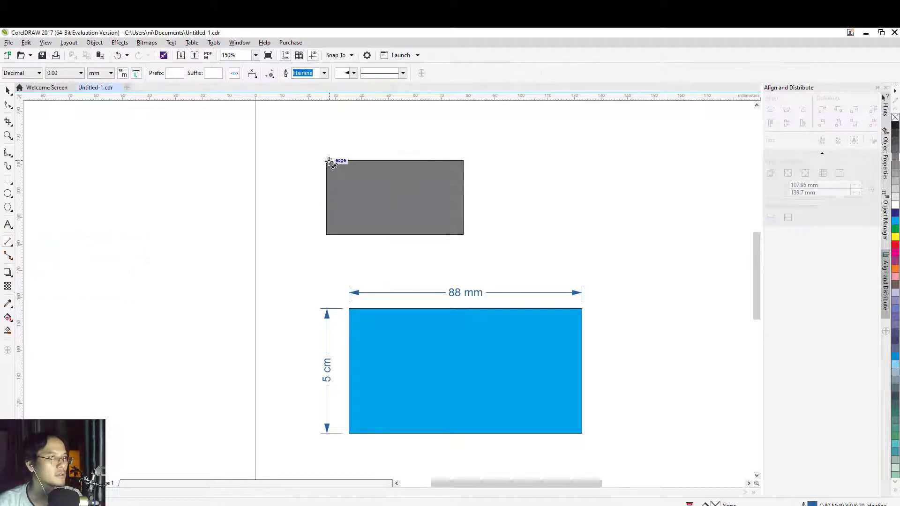
pyautogui.moveTo(330, 160); pyautogui.dragTo(463, 159)
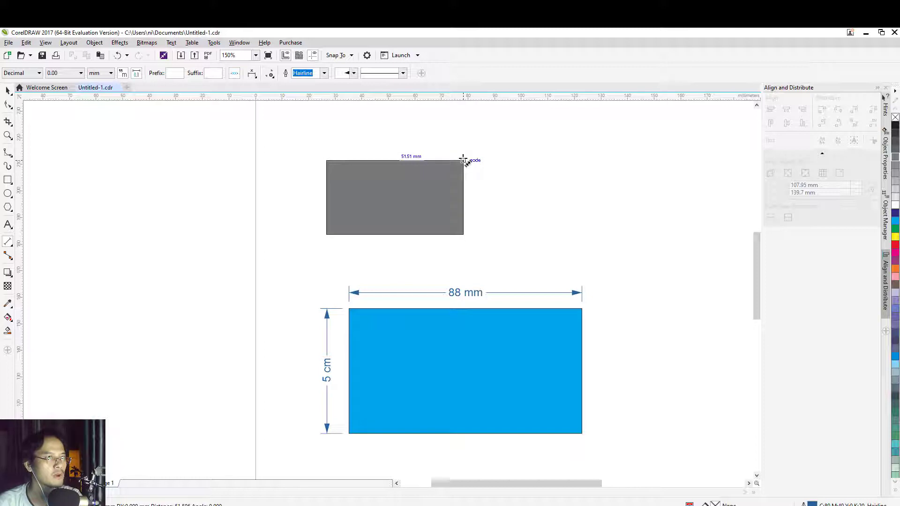
pyautogui.click(399, 148)
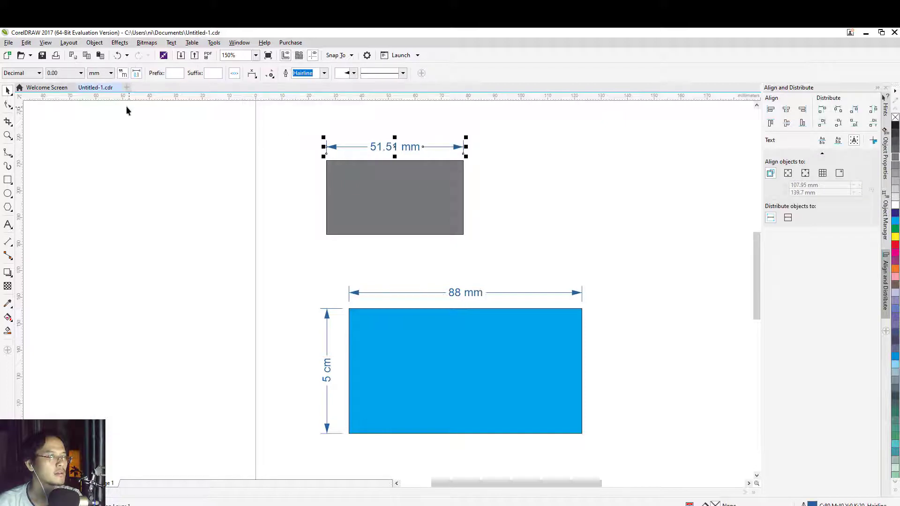
pyautogui.click(69, 74)
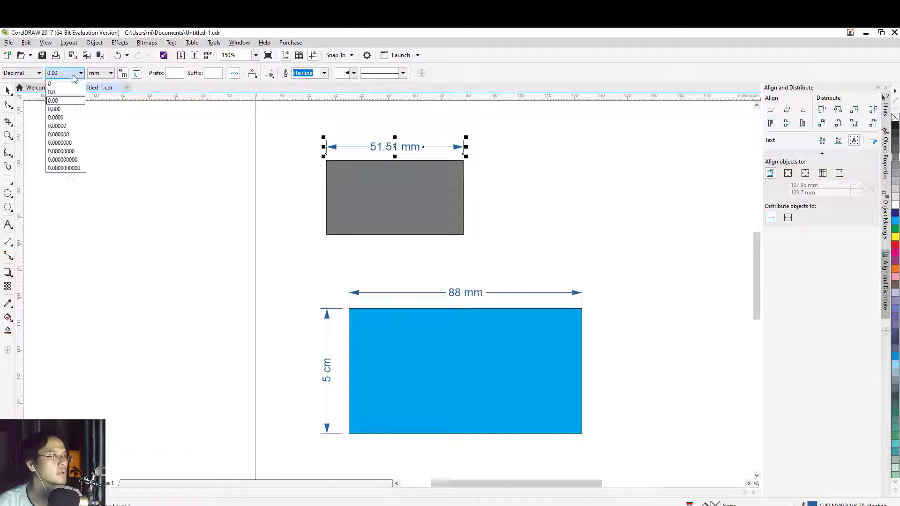
pyautogui.click(64, 84)
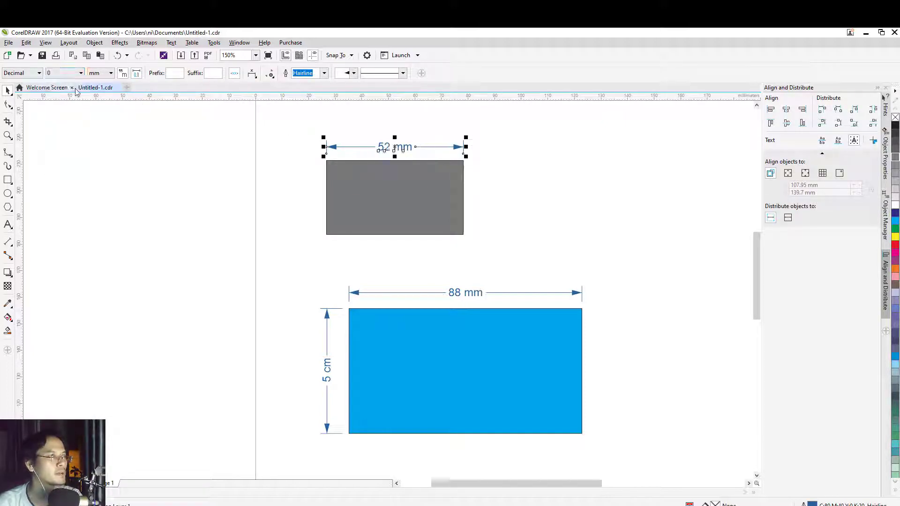
# - Switch the 52 mm width dimension to centimetres so it reads 5 cm
pyautogui.click(215, 153)
pyautogui.keyDown('ctrl'); pyautogui.click(395, 146); pyautogui.keyUp('ctrl')
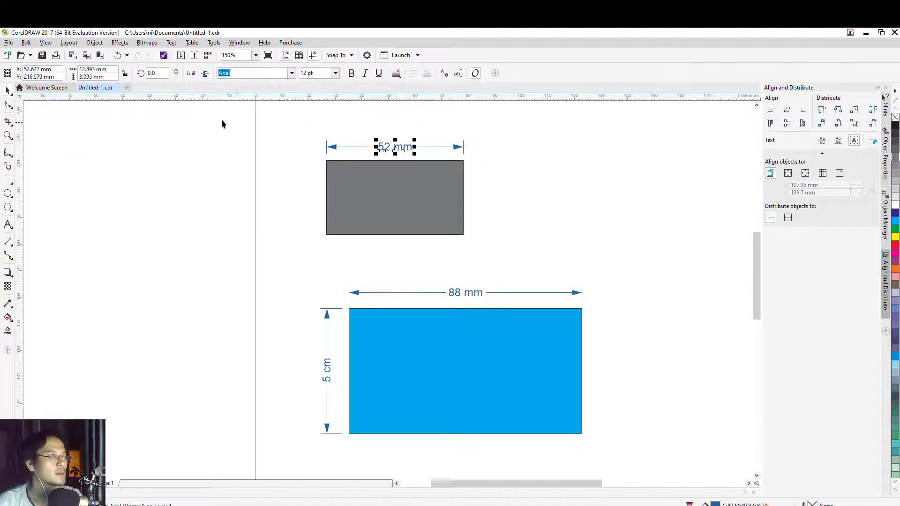
pyautogui.click(445, 147)
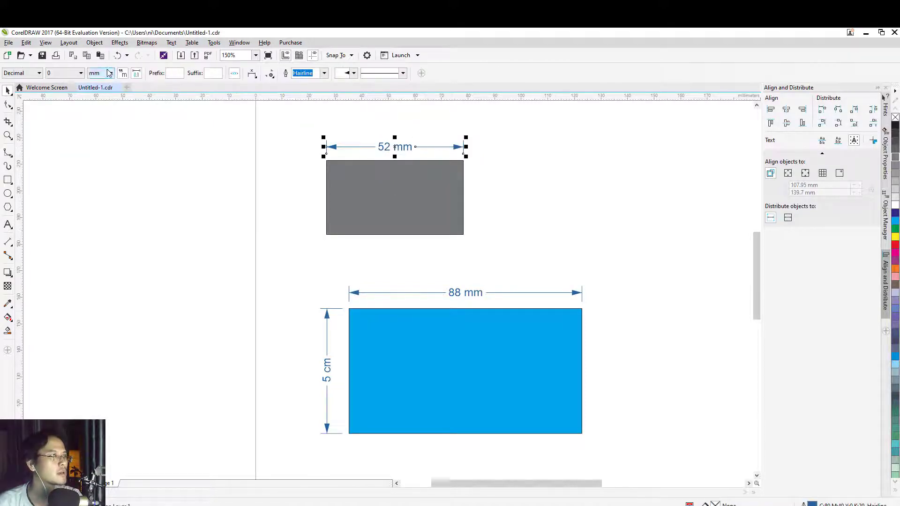
pyautogui.click(109, 73)
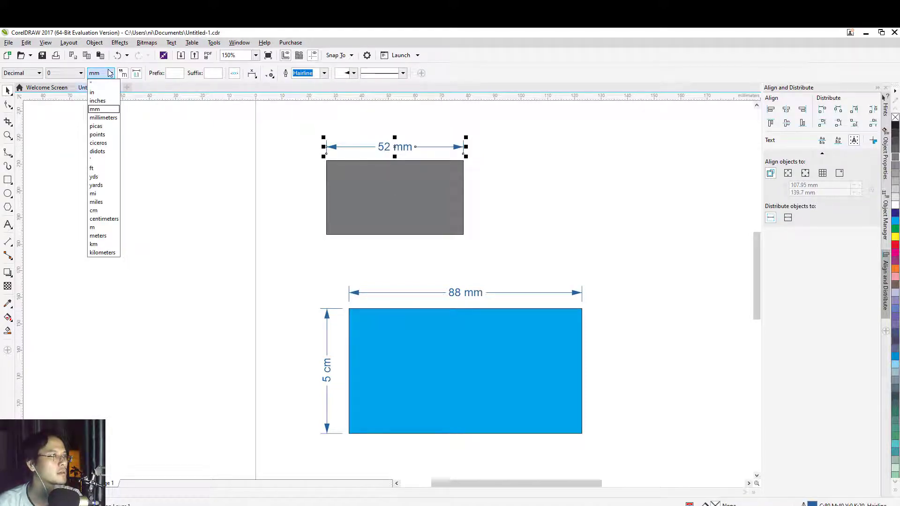
pyautogui.click(94, 210)
pyautogui.click(365, 197)
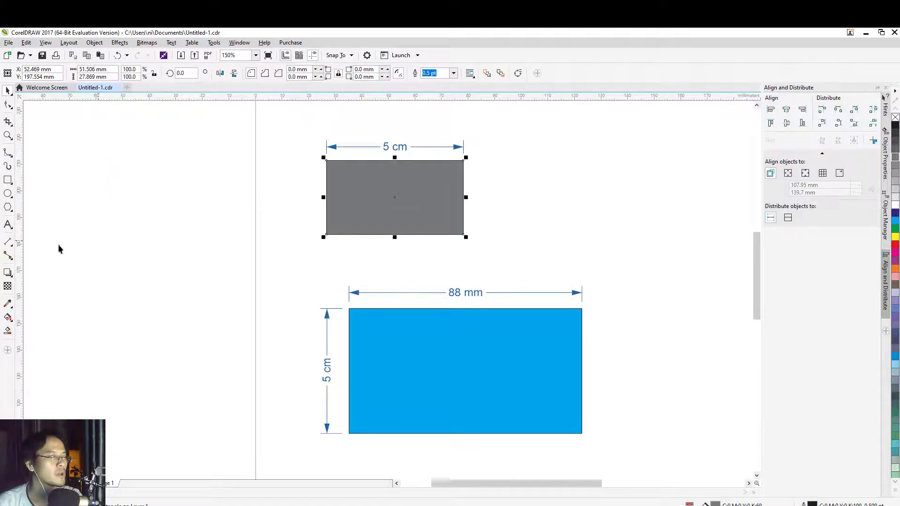
pyautogui.click(7, 242)
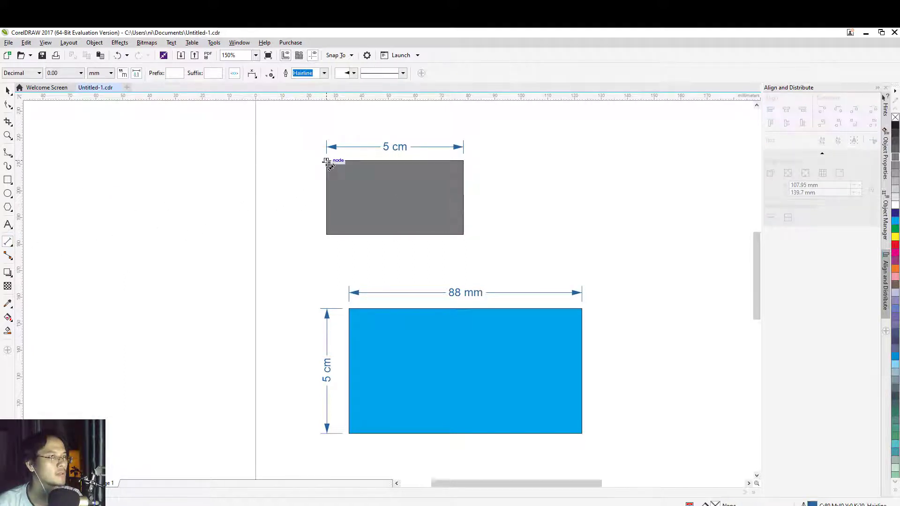
# - Add a 28 mm parallel dimension down the grey rectangle's left edge, precision 0
pyautogui.moveTo(327, 160); pyautogui.dragTo(327, 234)
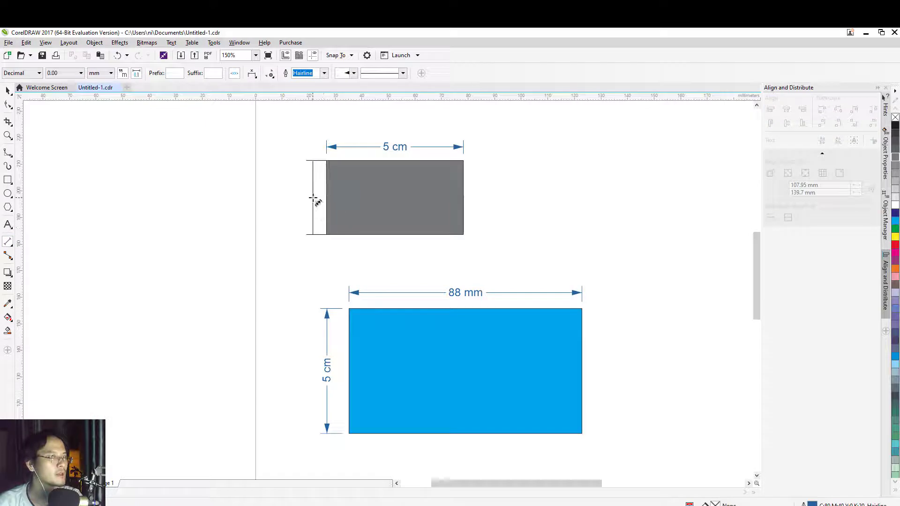
pyautogui.click(312, 197)
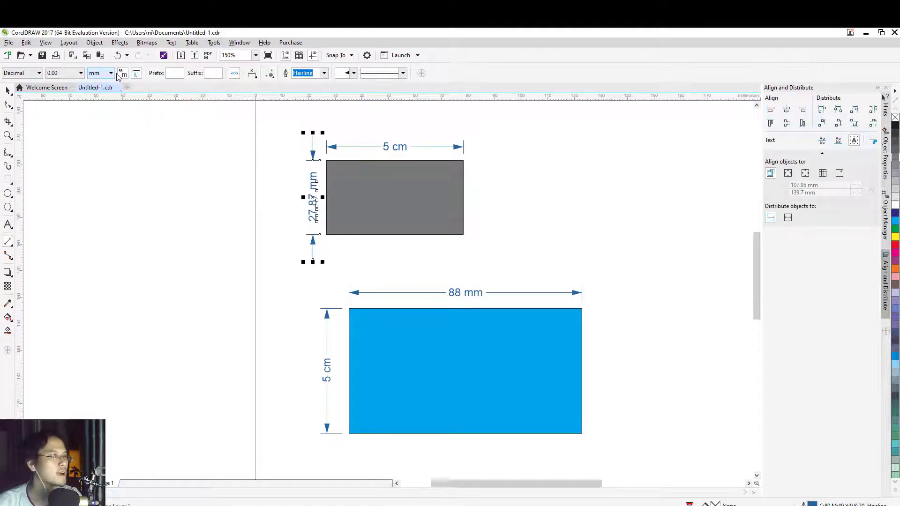
pyautogui.click(81, 73)
pyautogui.click(56, 83)
pyautogui.click(191, 149)
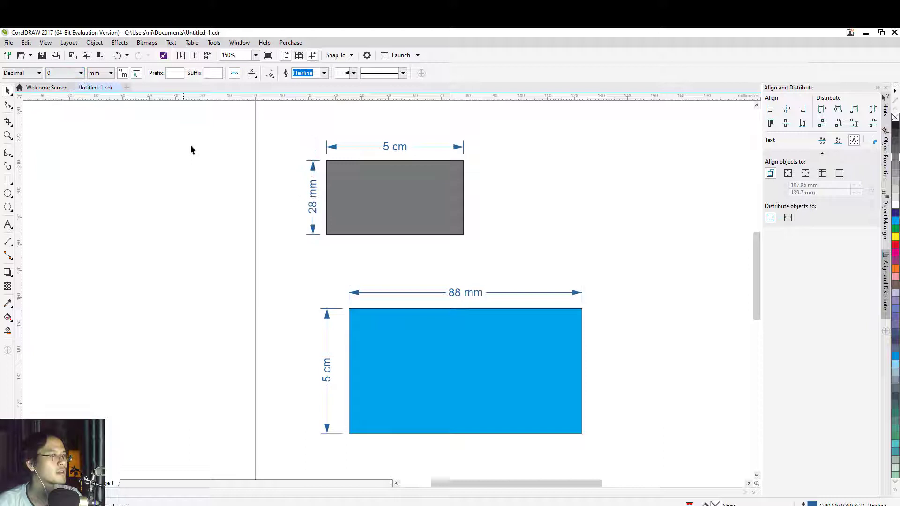
# - Set the 28 mm dimension's label text to 11 pt
pyautogui.click(313, 167)
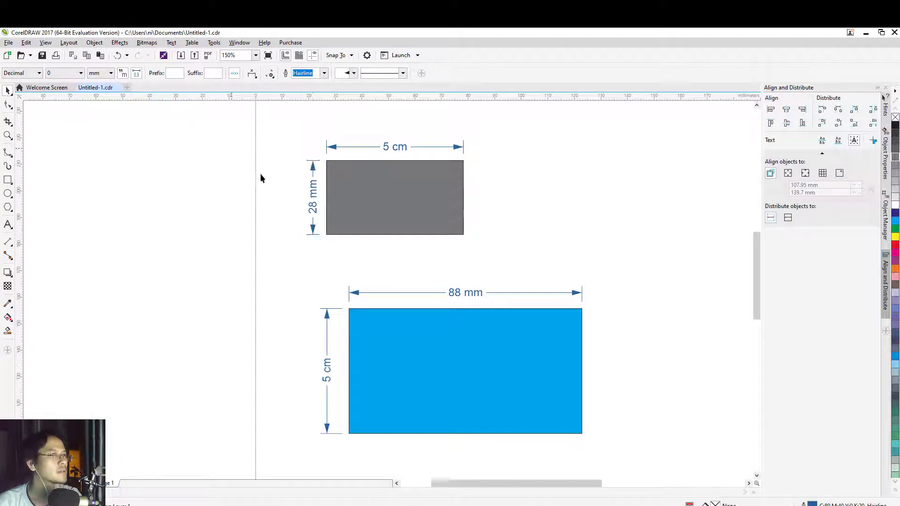
pyautogui.click(313, 189)
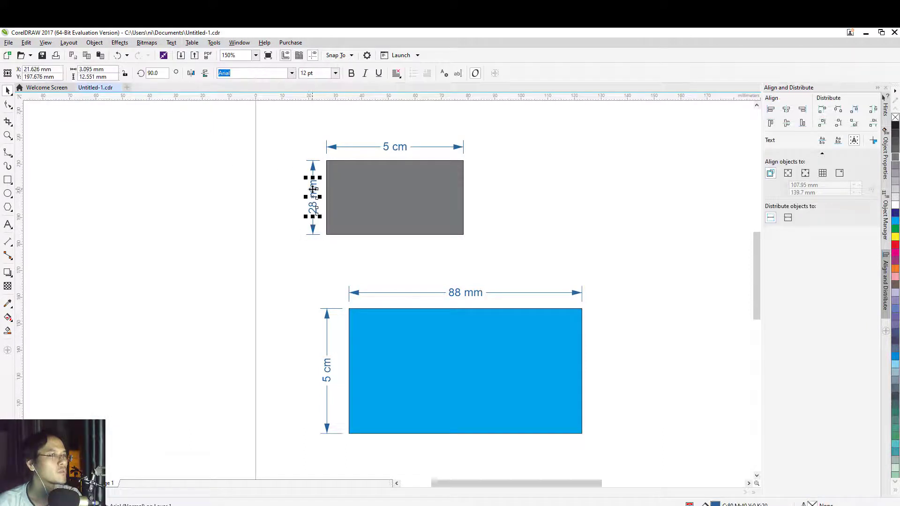
pyautogui.click(336, 73)
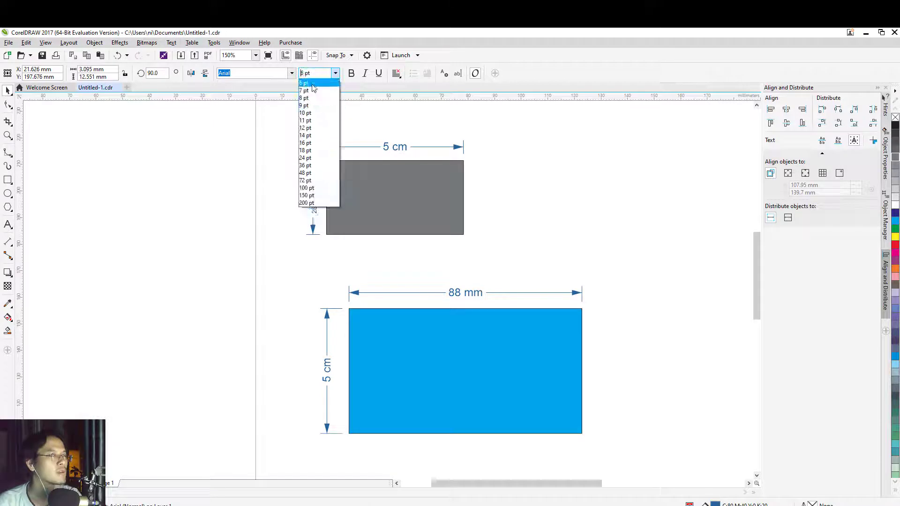
pyautogui.click(312, 84)
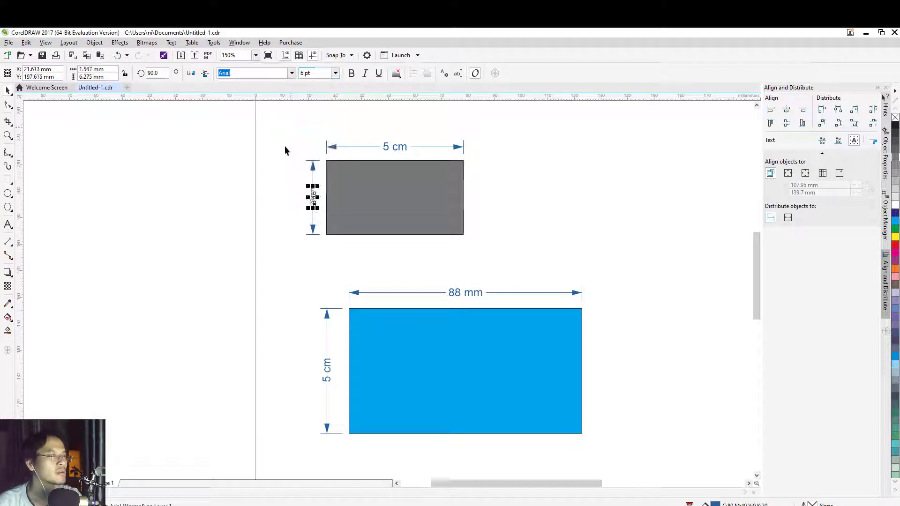
pyautogui.click(336, 73)
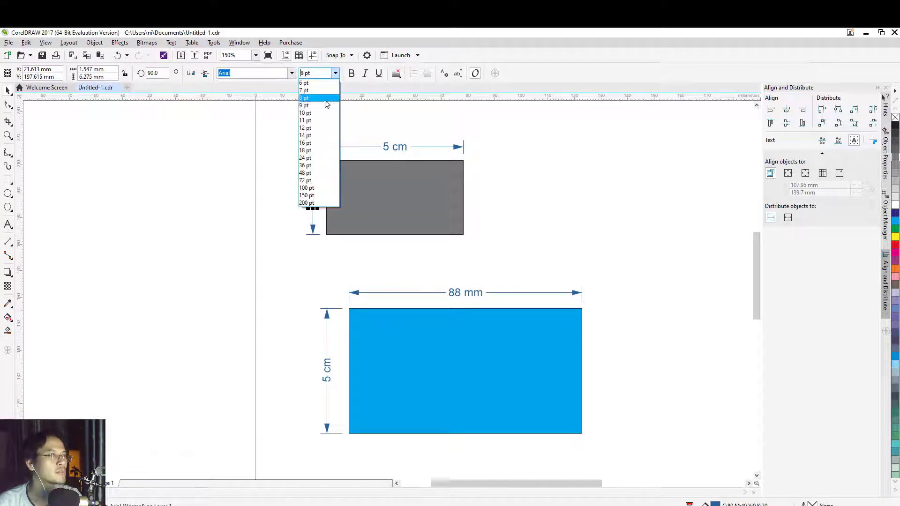
pyautogui.click(305, 113)
pyautogui.click(281, 156)
pyautogui.click(314, 199)
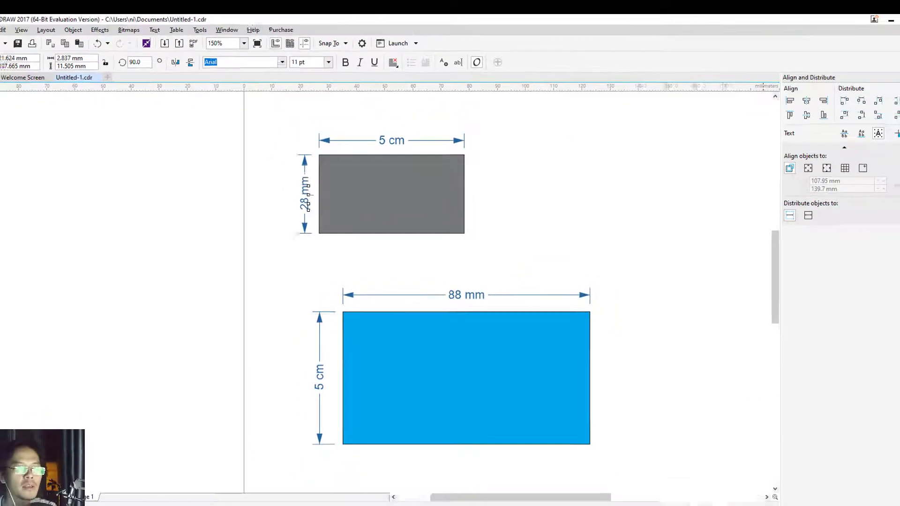
# - Colour the 28 mm label magenta and the 5 cm dimension green
pyautogui.click(895, 253)
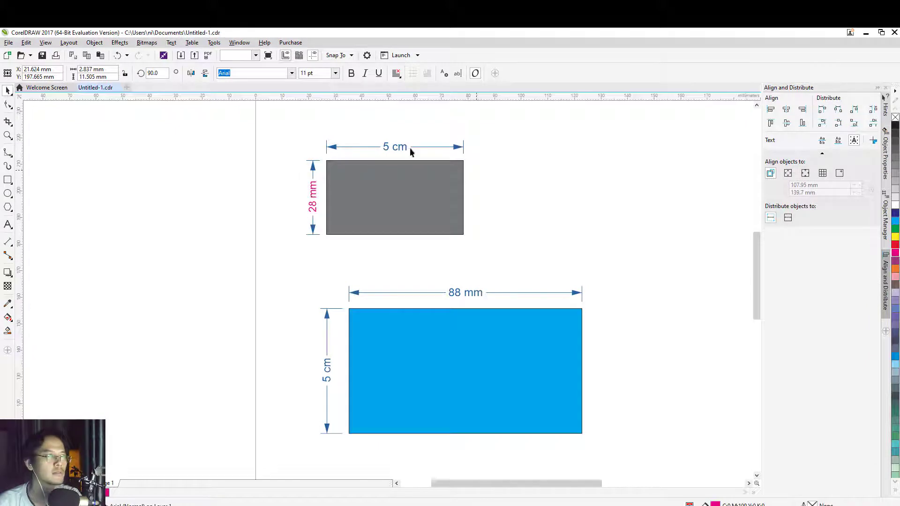
pyautogui.click(395, 148)
pyautogui.click(895, 236)
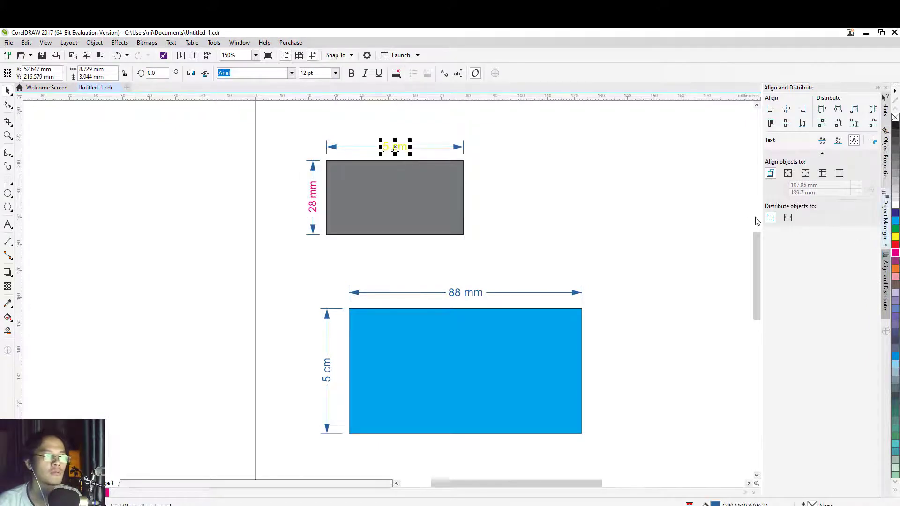
pyautogui.click(452, 147)
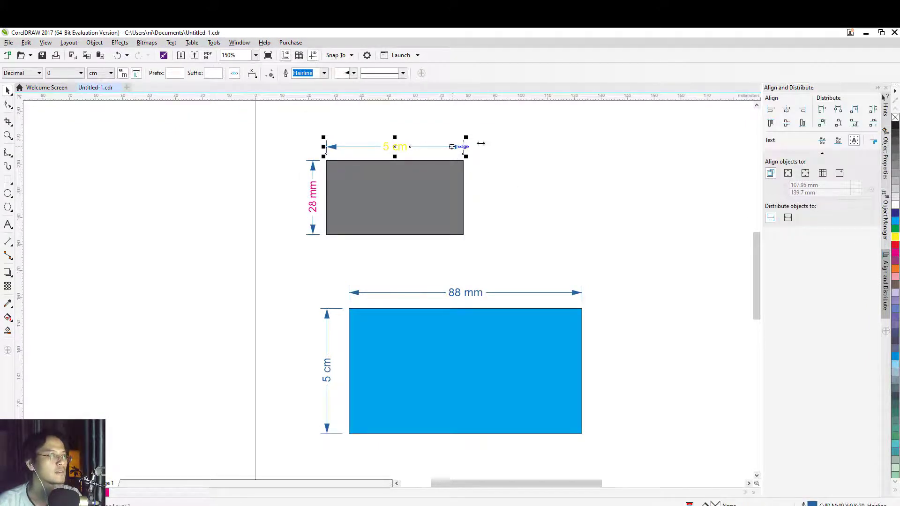
pyautogui.rightClick(896, 229)
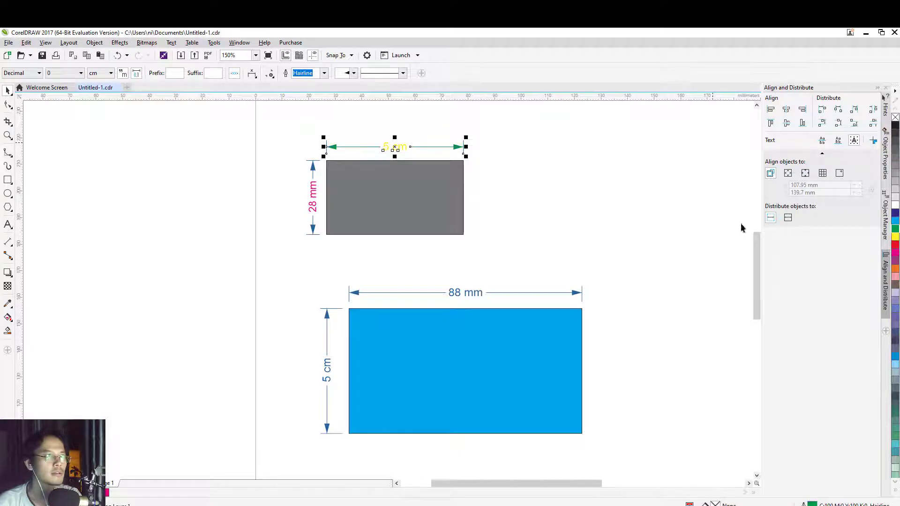
# - Give the 5 cm dimension line a dark blue outline
pyautogui.click(397, 149)
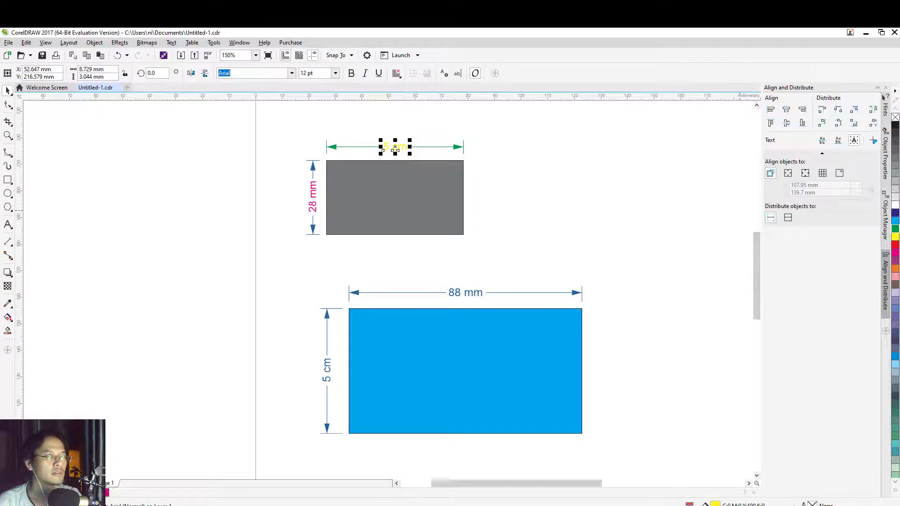
pyautogui.click(564, 209)
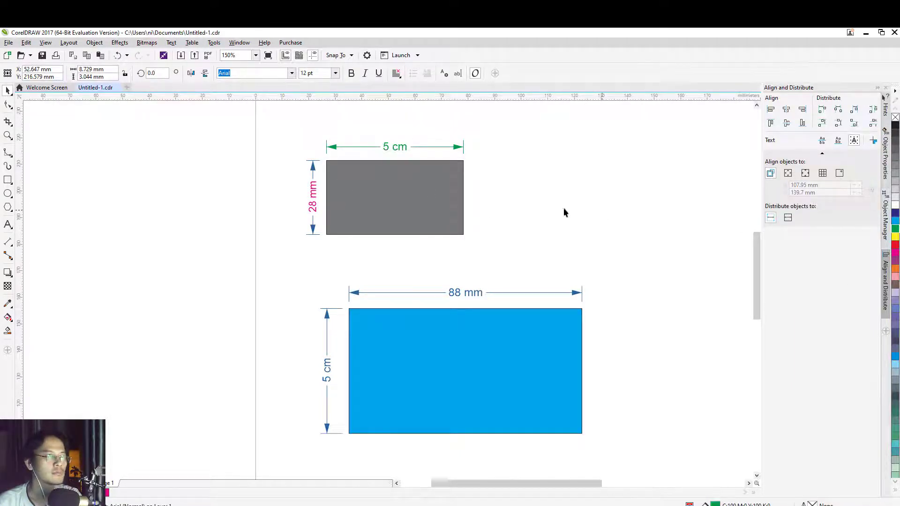
pyautogui.click(455, 150)
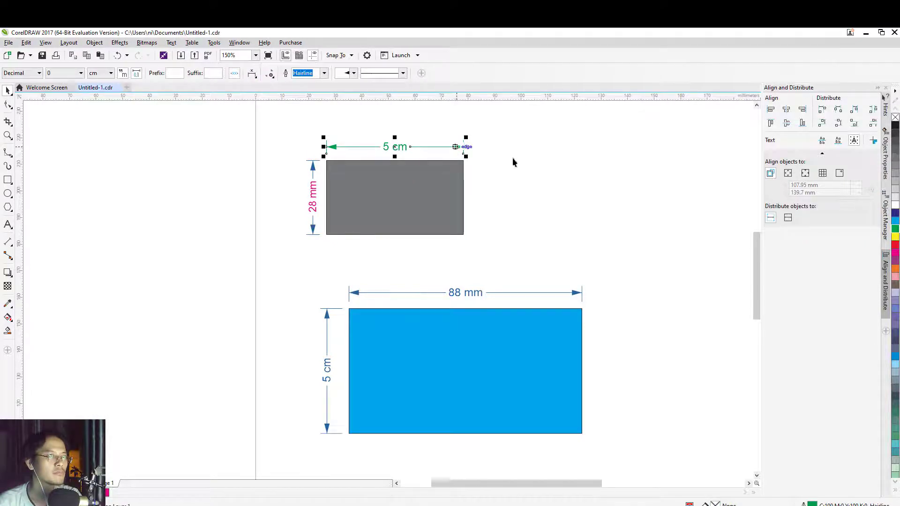
pyautogui.rightClick(896, 214)
# - Resize and reposition the grey rectangle so its dimensions read 7 cm by 39 mm
pyautogui.click(347, 190)
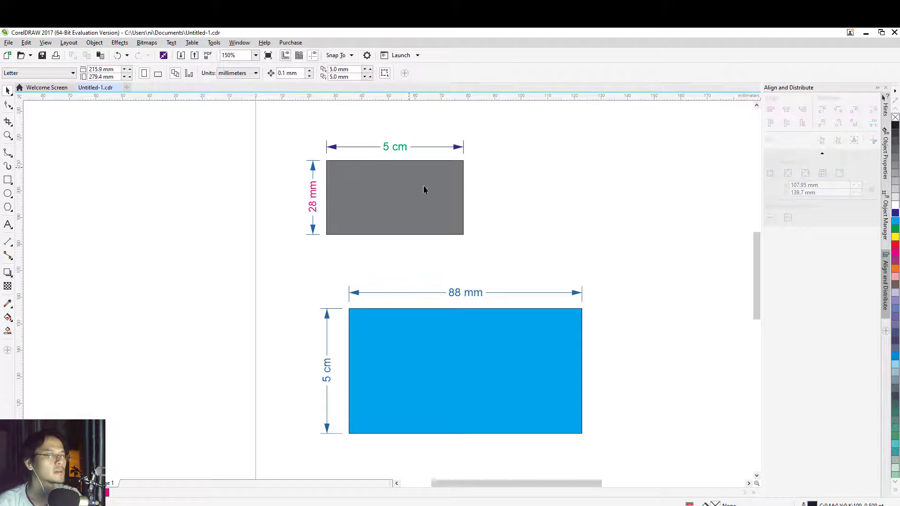
pyautogui.moveTo(464, 239); pyautogui.dragTo(512, 269)
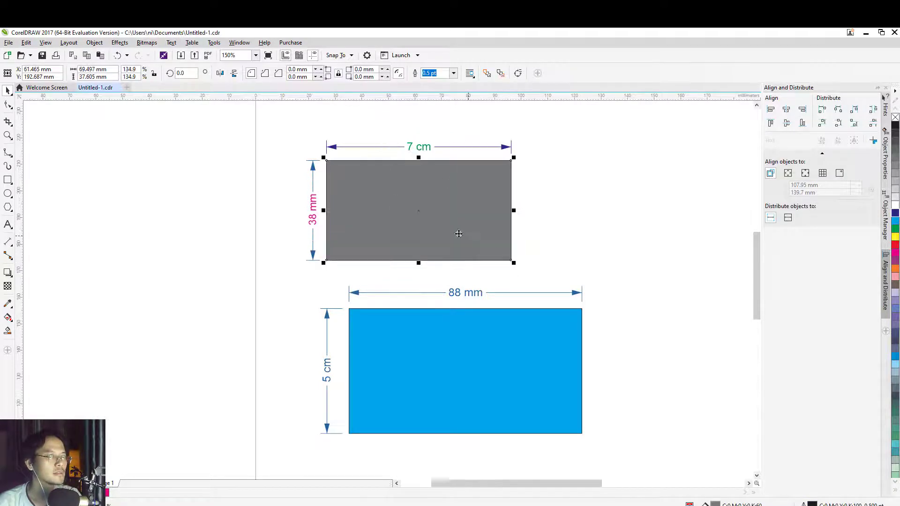
pyautogui.moveTo(458, 233)
pyautogui.mouseDown()
pyautogui.moveTo(427, 217)
pyautogui.moveTo(445, 210)
pyautogui.mouseUp()
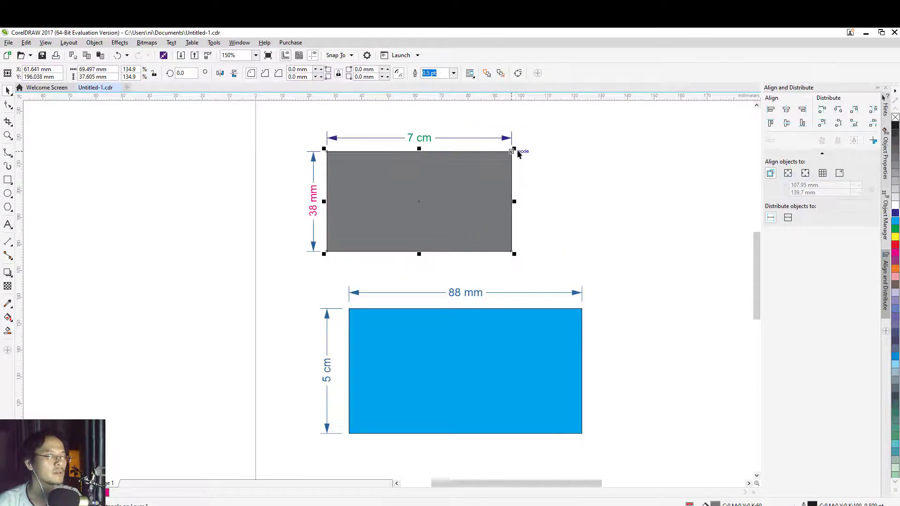
pyautogui.moveTo(512, 152)
pyautogui.mouseDown()
pyautogui.moveTo(480, 169)
pyautogui.moveTo(516, 149)
pyautogui.mouseUp()
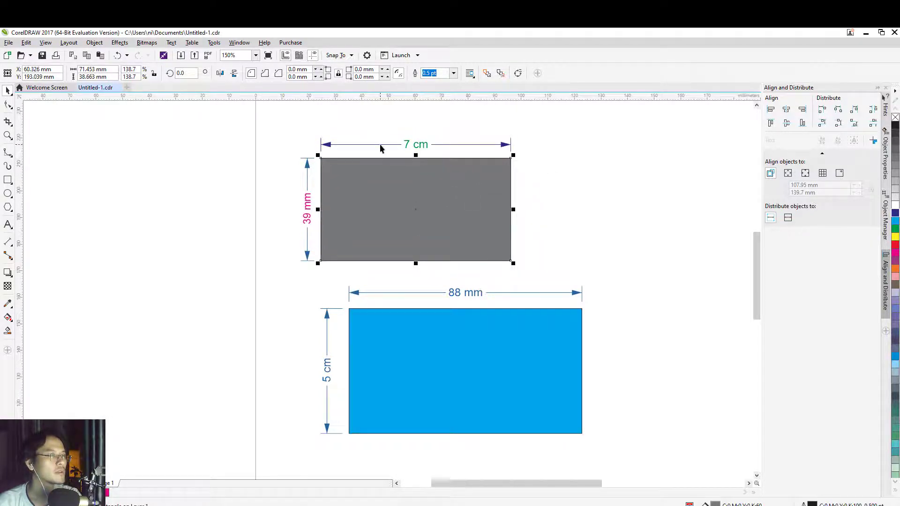
pyautogui.click(380, 149)
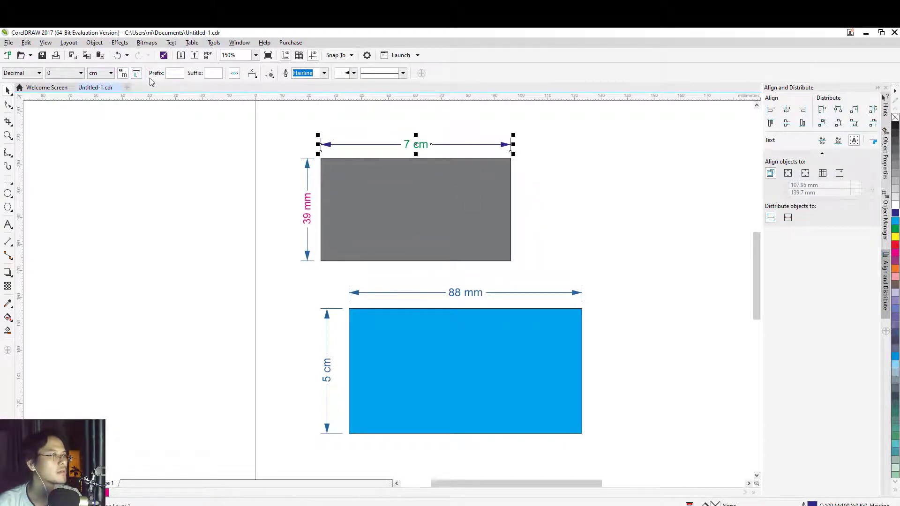
# - Place the 7 cm label text above its dimension line
pyautogui.click(252, 75)
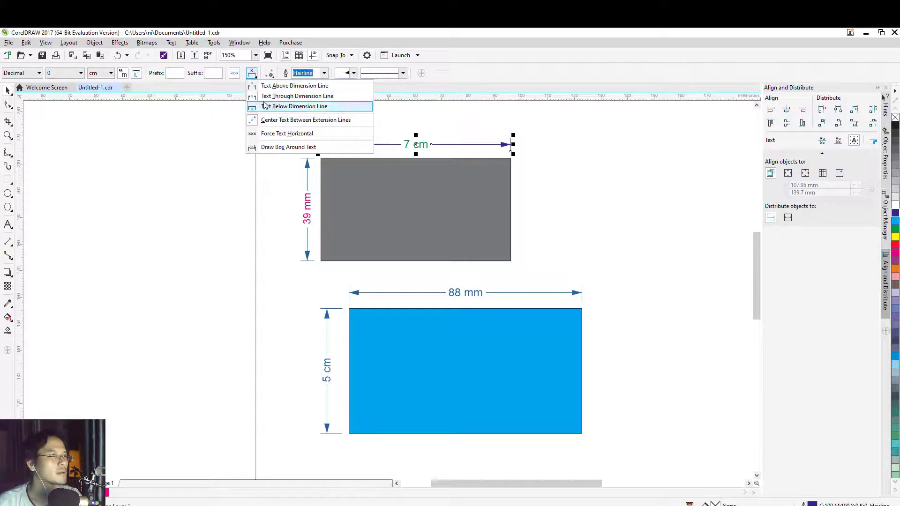
pyautogui.click(266, 86)
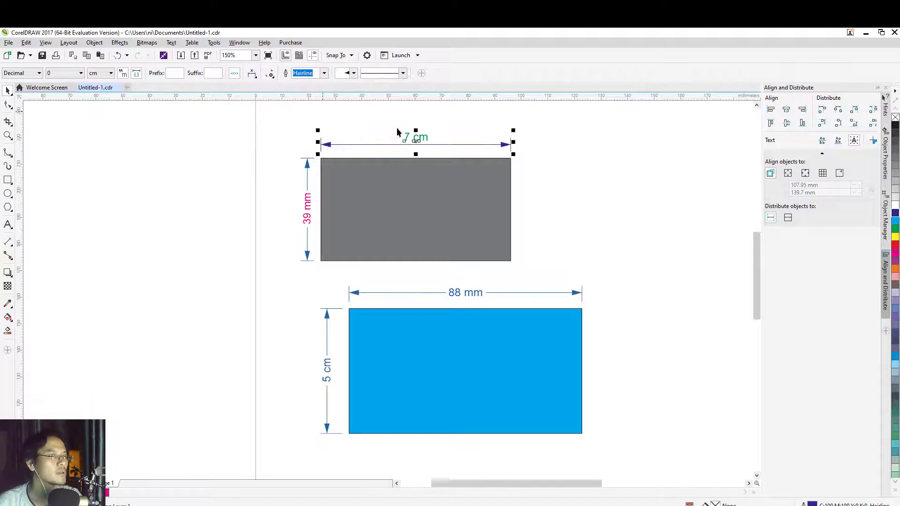
pyautogui.click(256, 81)
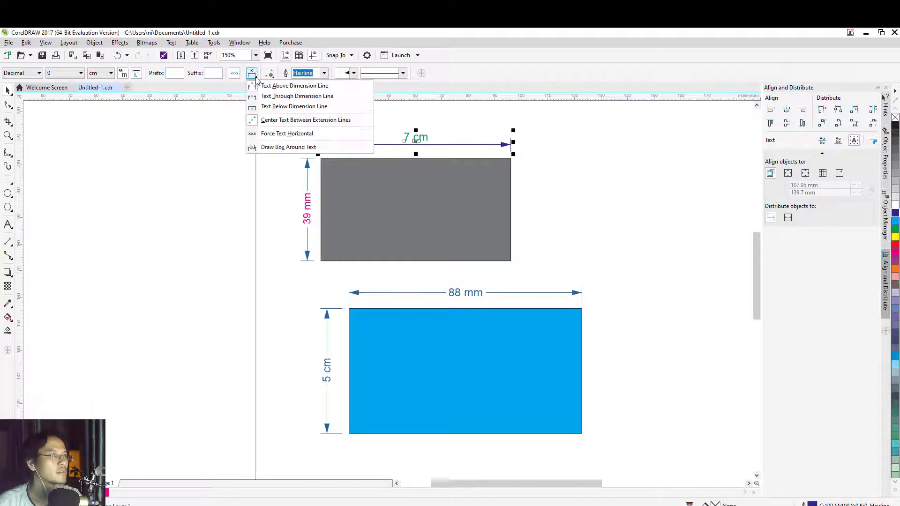
pyautogui.click(285, 78)
# - Change the 7 cm dimension's arrowheads and move the rectangle with its dimensions up-right
pyautogui.click(354, 74)
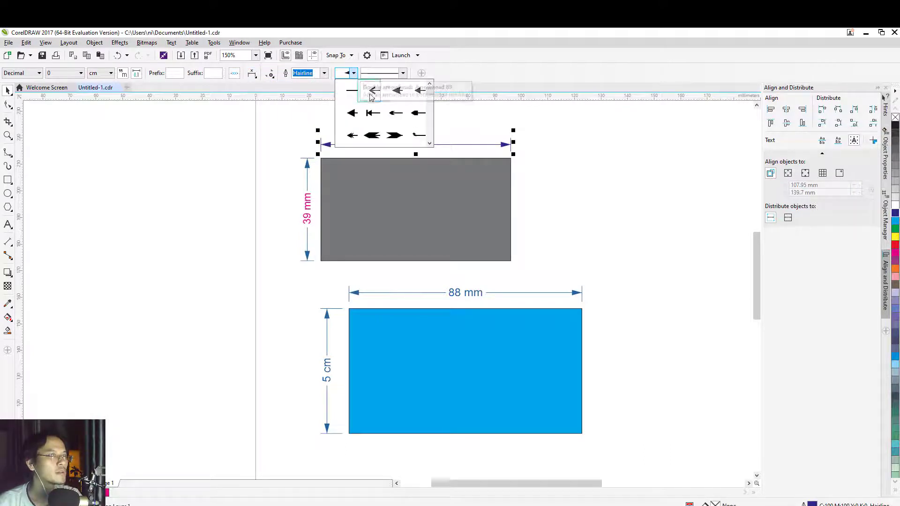
pyautogui.moveTo(431, 97); pyautogui.dragTo(428, 89)
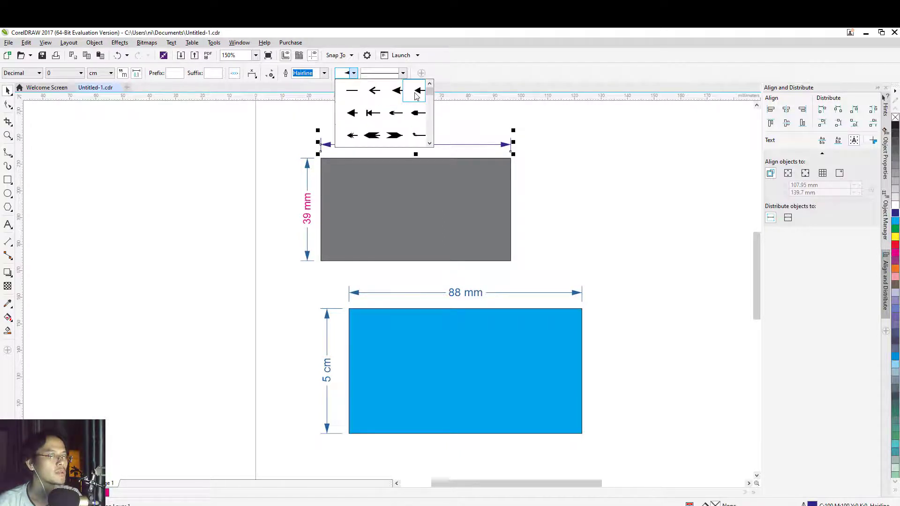
pyautogui.click(416, 96)
pyautogui.click(267, 150)
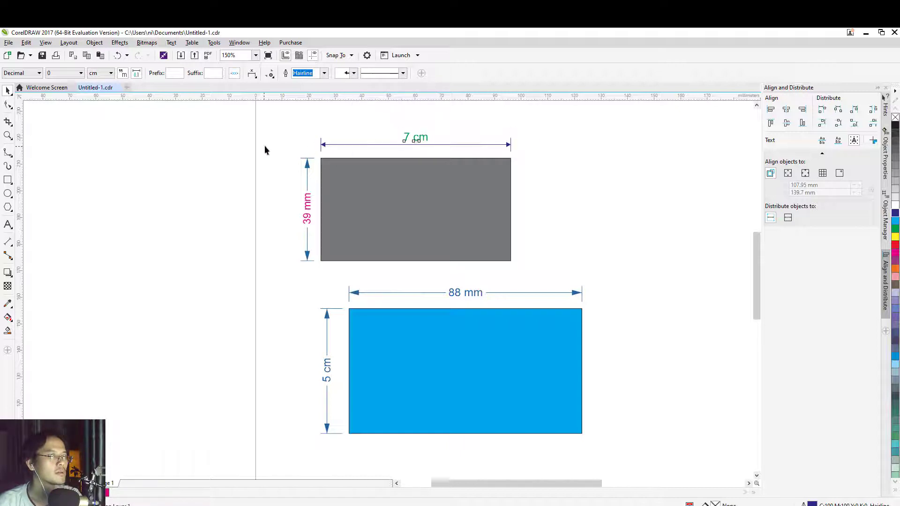
pyautogui.click(367, 214)
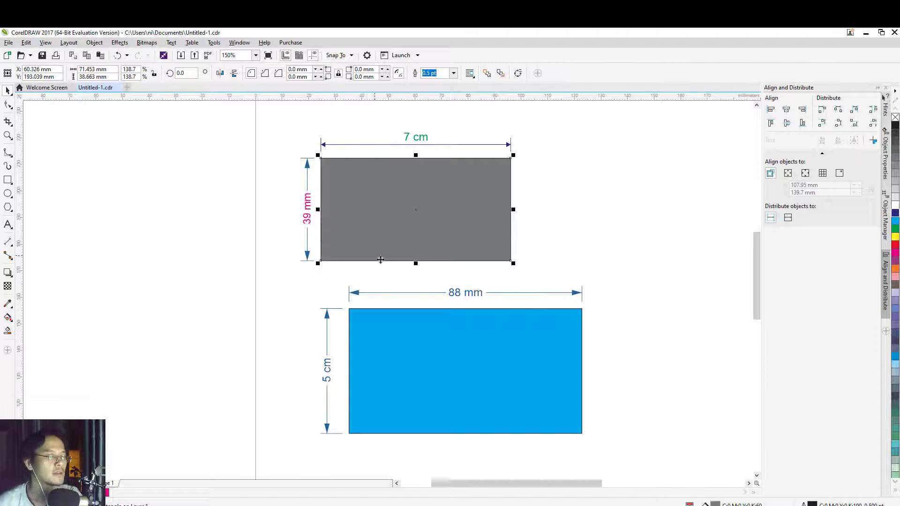
pyautogui.moveTo(409, 224)
pyautogui.mouseDown()
pyautogui.moveTo(438, 220)
pyautogui.moveTo(425, 223)
pyautogui.mouseUp()
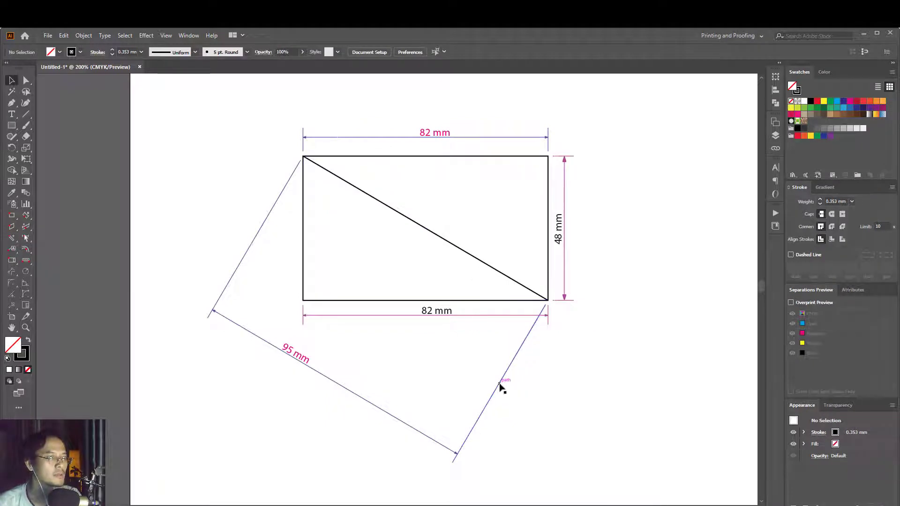
# - Delete the rotated dimensioned shape
pyautogui.click(458, 404)
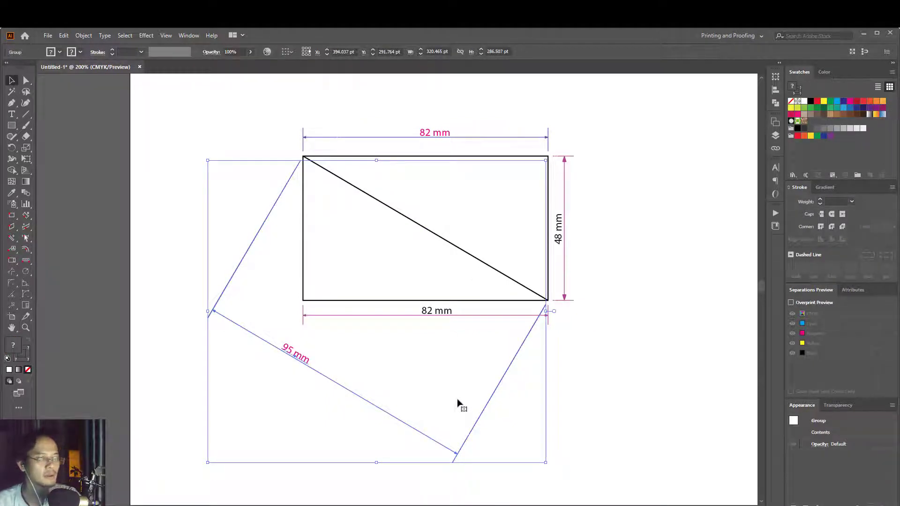
pyautogui.click(338, 123)
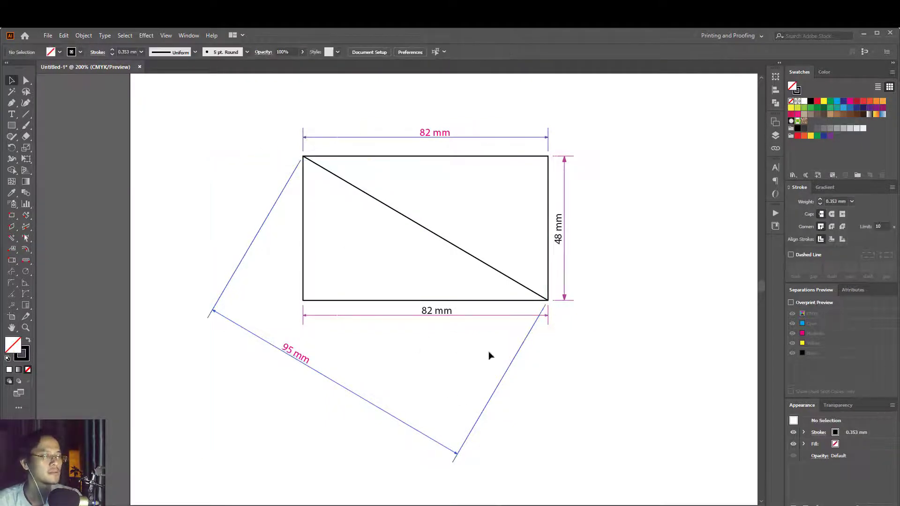
pyautogui.click(514, 363)
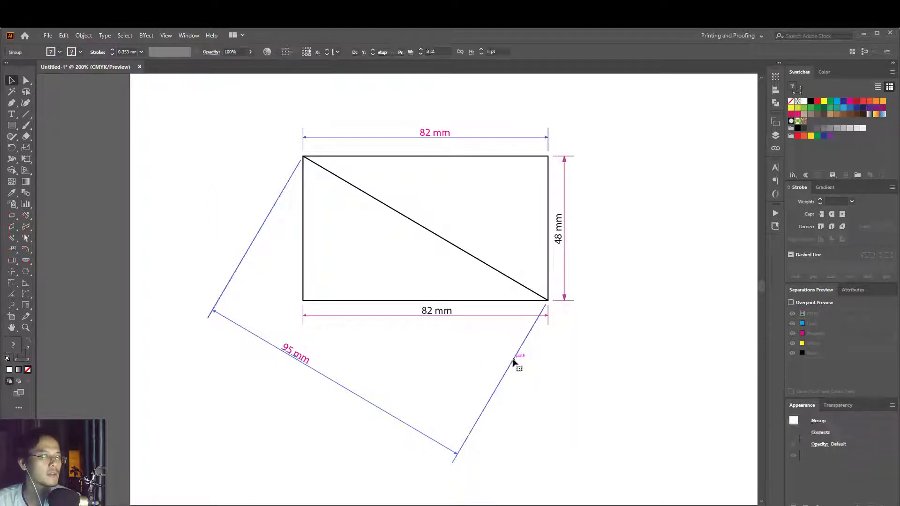
pyautogui.press('Delete')
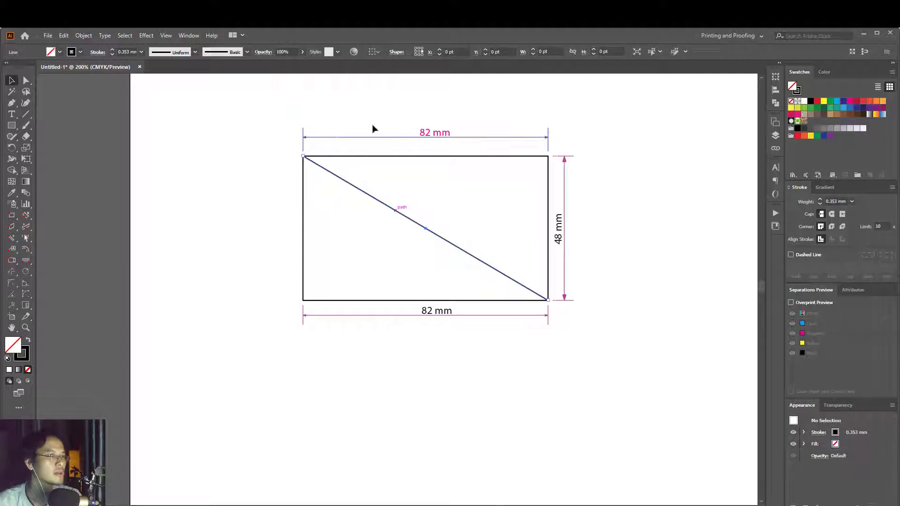
# - Delete the top 82 mm, right 48 mm and bottom 82 mm dimensions
pyautogui.moveTo(279, 108)
pyautogui.mouseDown()
pyautogui.moveTo(600, 143)
pyautogui.moveTo(559, 309)
pyautogui.mouseUp()
pyautogui.press('Delete')
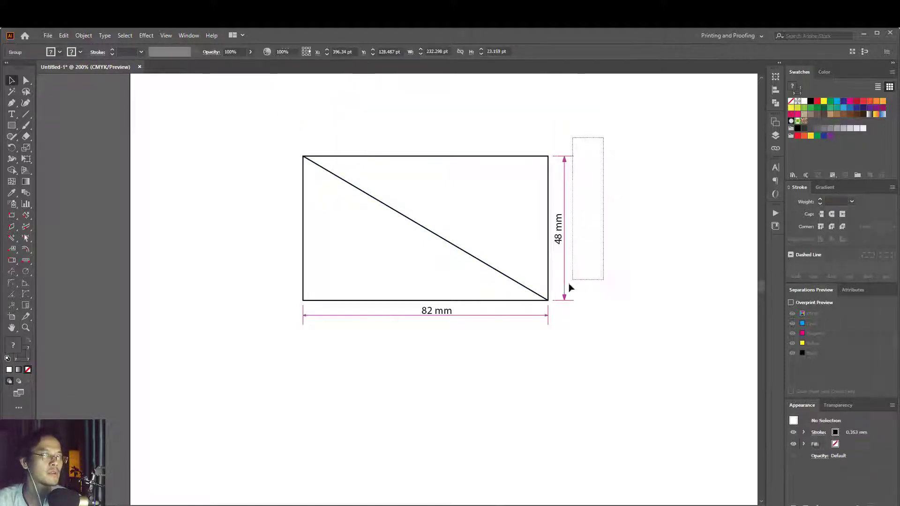
pyautogui.press('Delete')
pyautogui.moveTo(566, 349); pyautogui.dragTo(294, 311)
pyautogui.press('Delete')
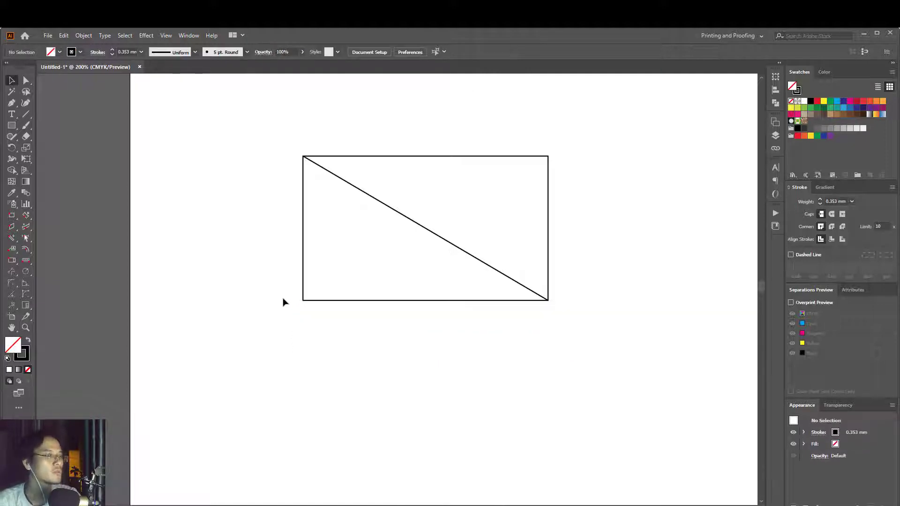
# - Bring up the CADtools panel list from the Window menu to reach CADunits
pyautogui.click(64, 35)
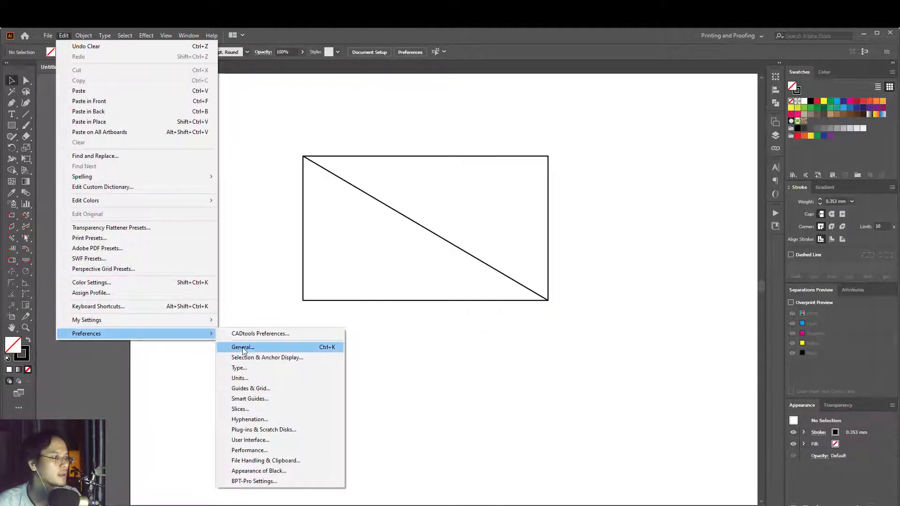
pyautogui.moveTo(87, 333)
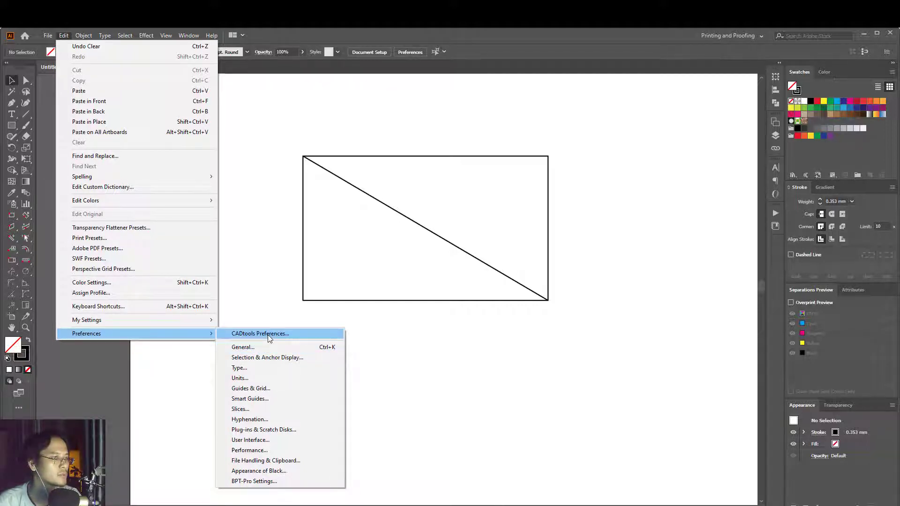
pyautogui.click(262, 270)
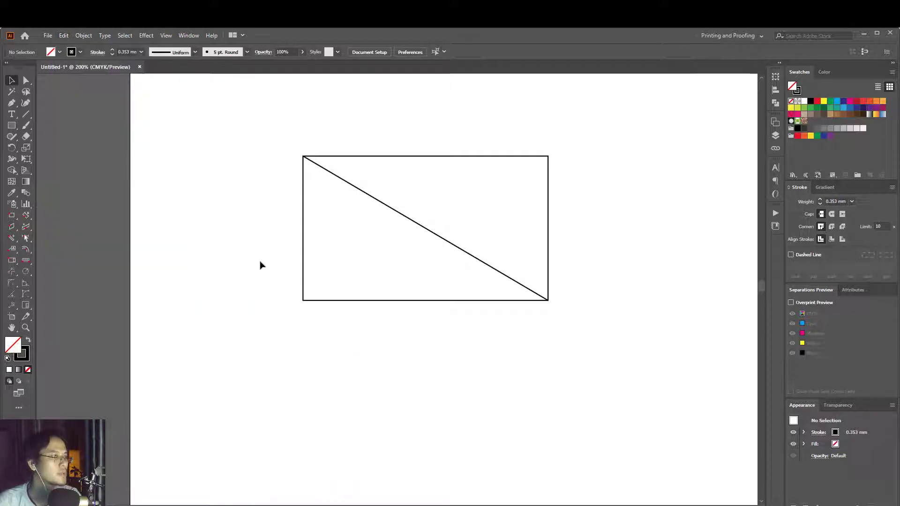
pyautogui.click(192, 34)
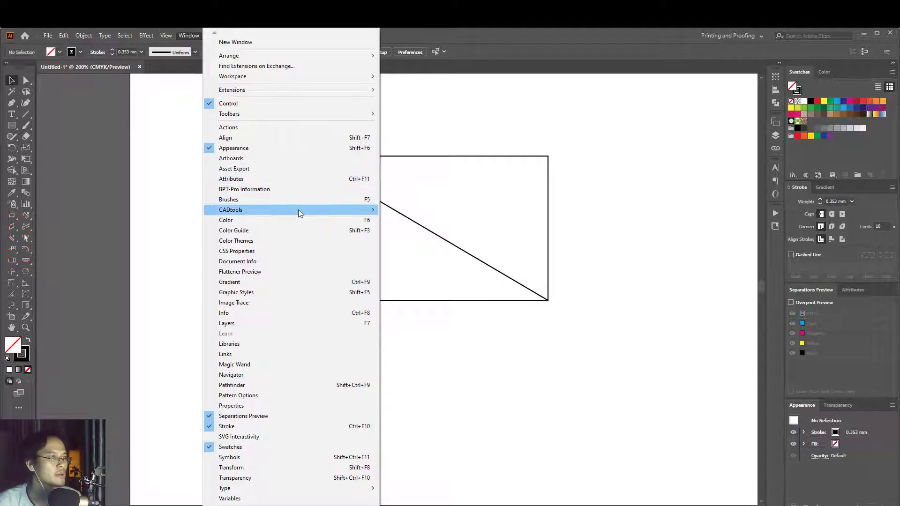
pyautogui.moveTo(288, 209)
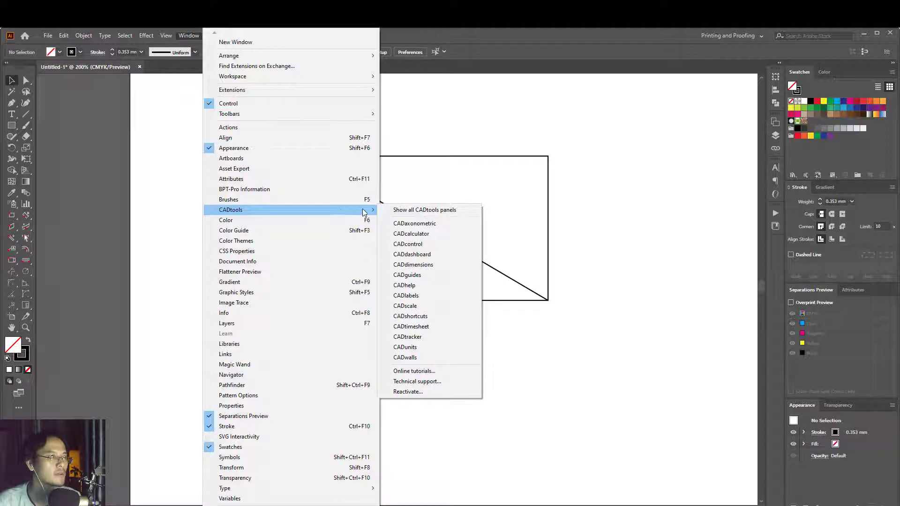
pyautogui.click(184, 220)
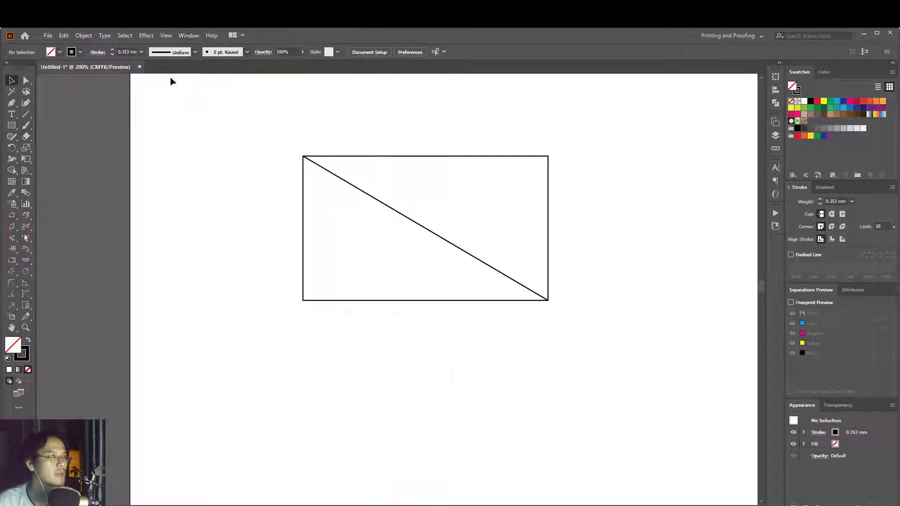
pyautogui.click(186, 36)
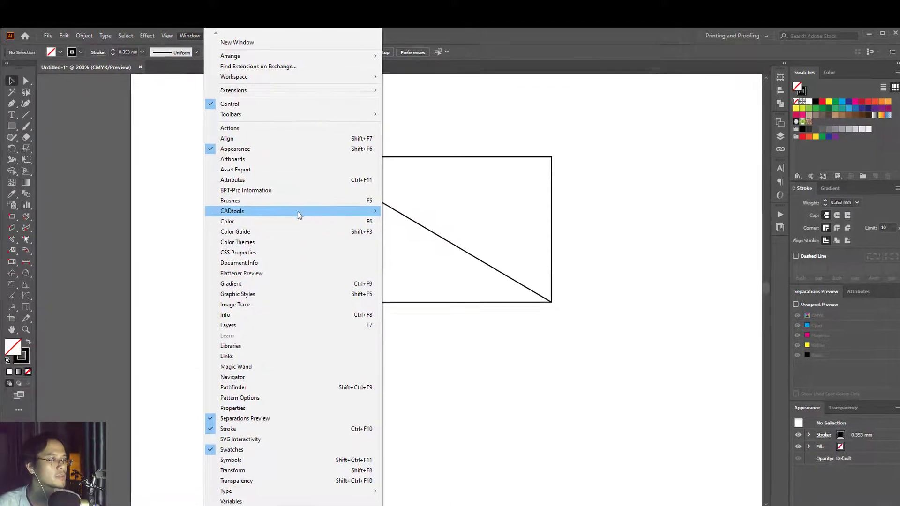
pyautogui.moveTo(271, 246)
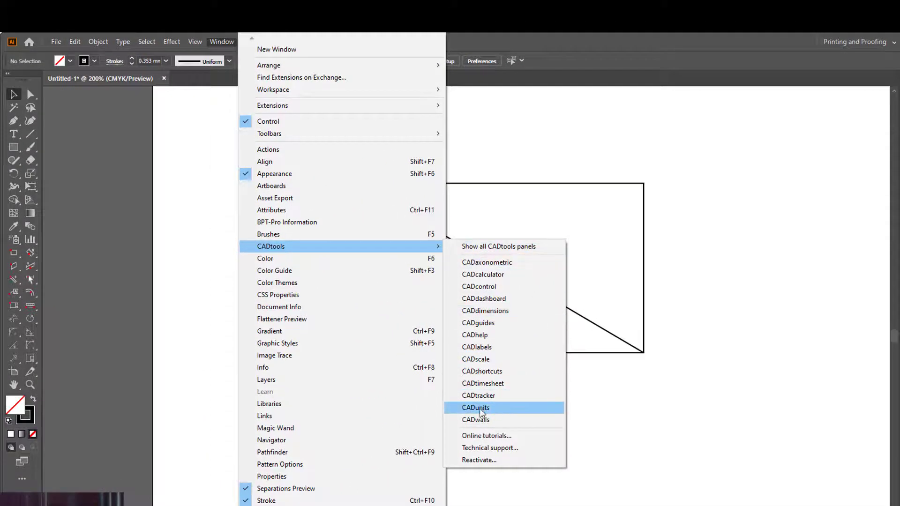
# - In CADunits set Units to mm and Precision to 0, then show CADdimensions
pyautogui.click(484, 413)
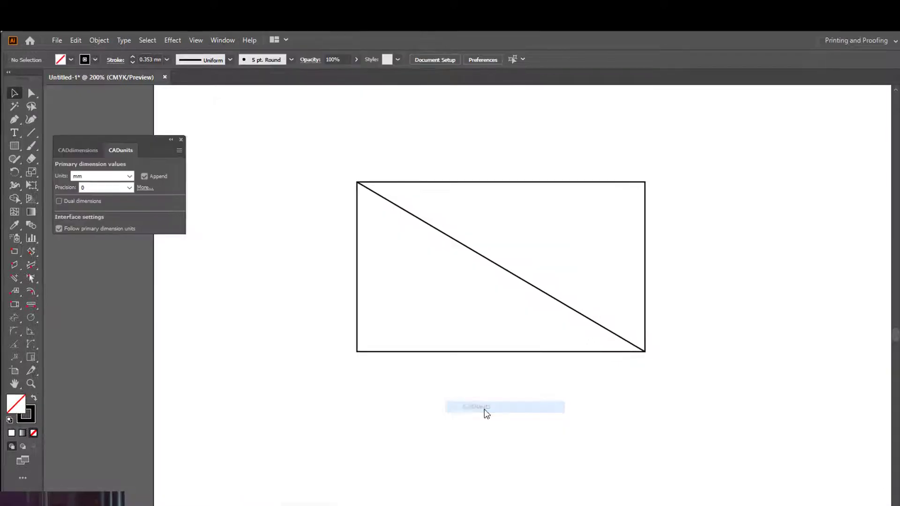
pyautogui.click(173, 116)
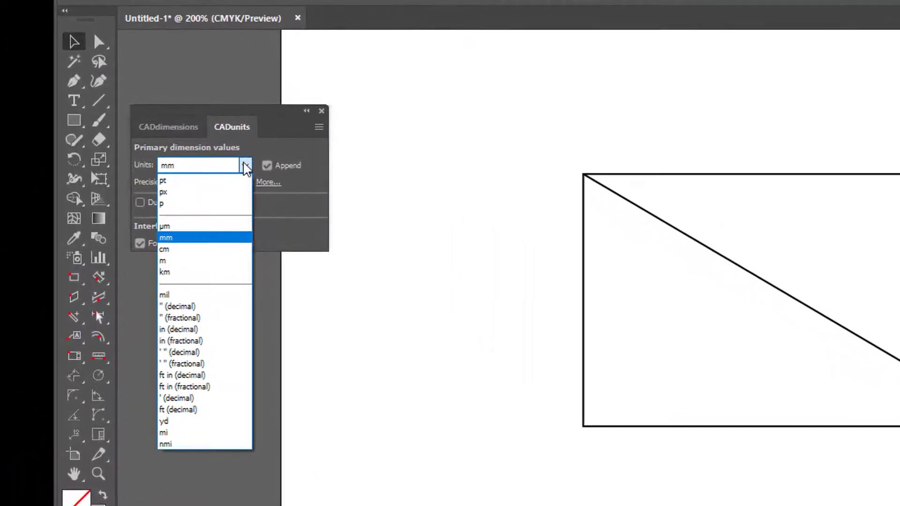
pyautogui.click(175, 234)
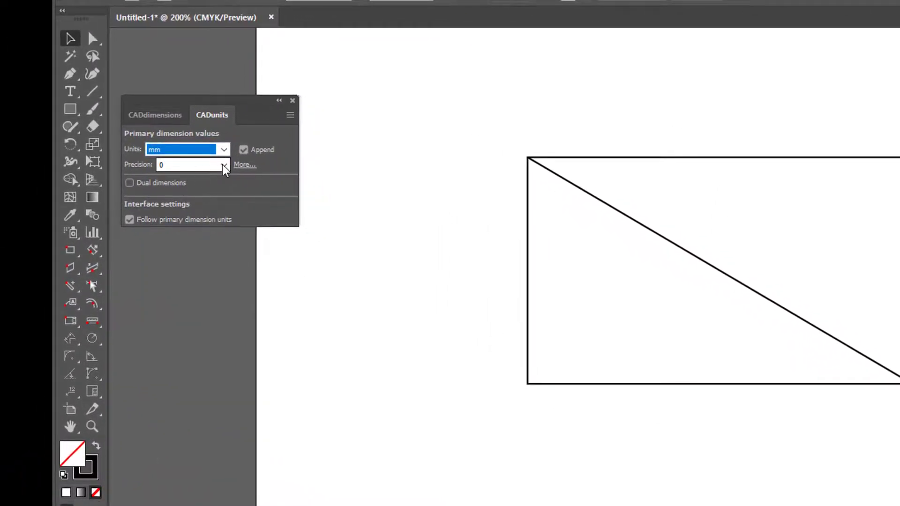
pyautogui.click(240, 178)
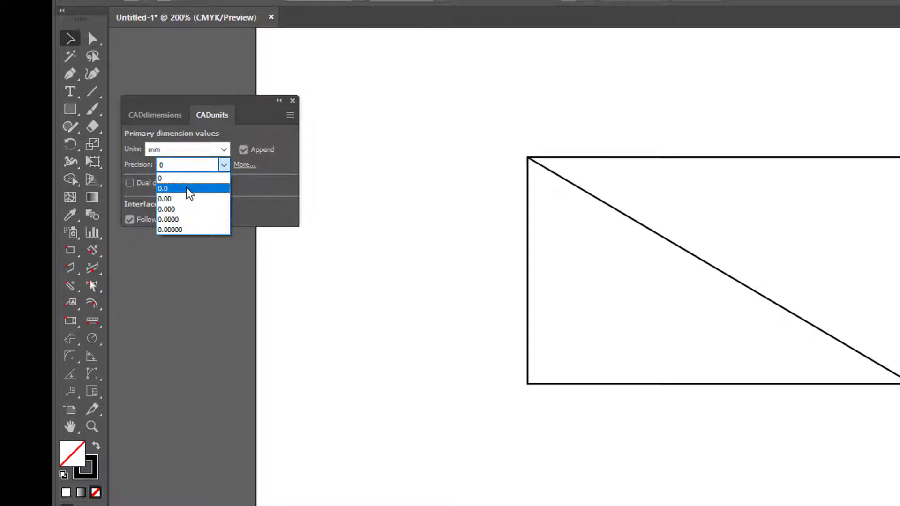
pyautogui.click(195, 178)
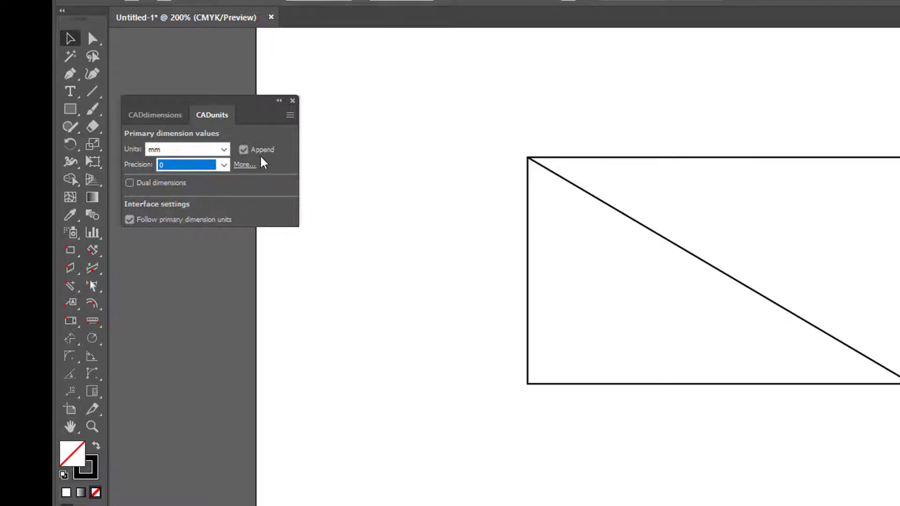
pyautogui.click(150, 117)
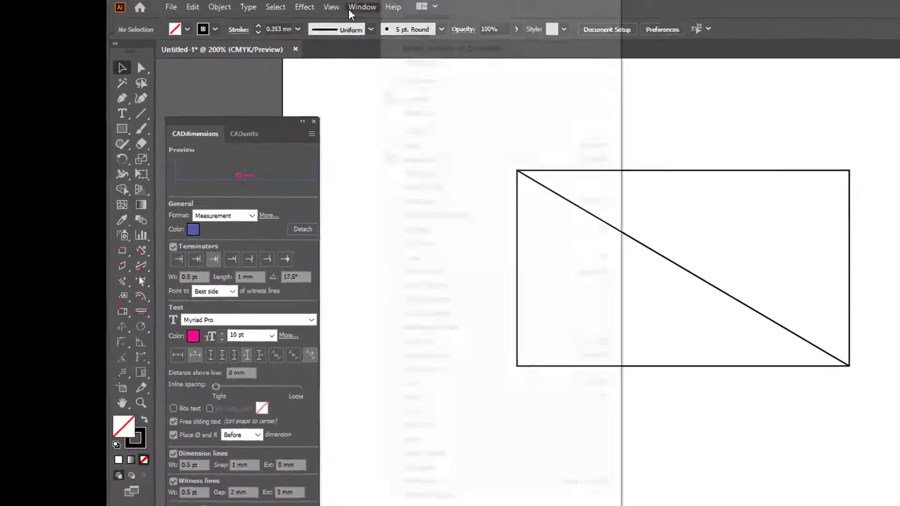
pyautogui.click(384, 70)
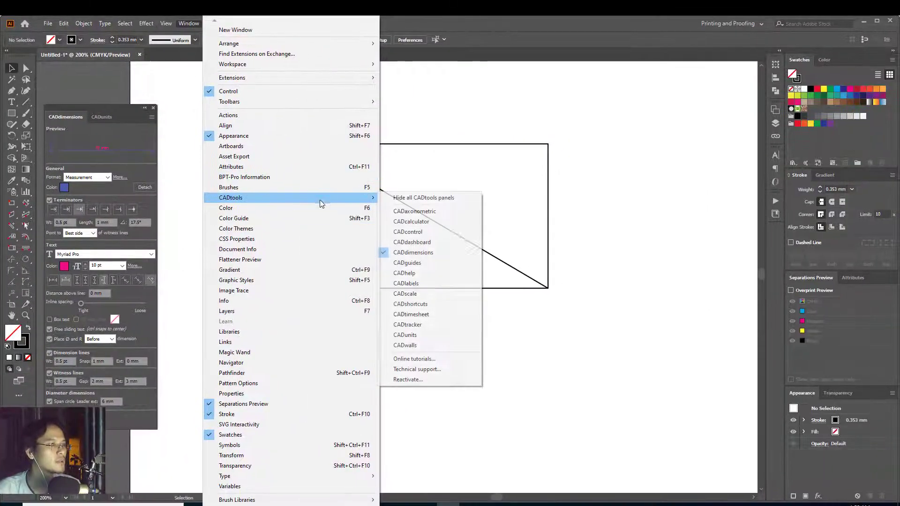
pyautogui.moveTo(230, 198)
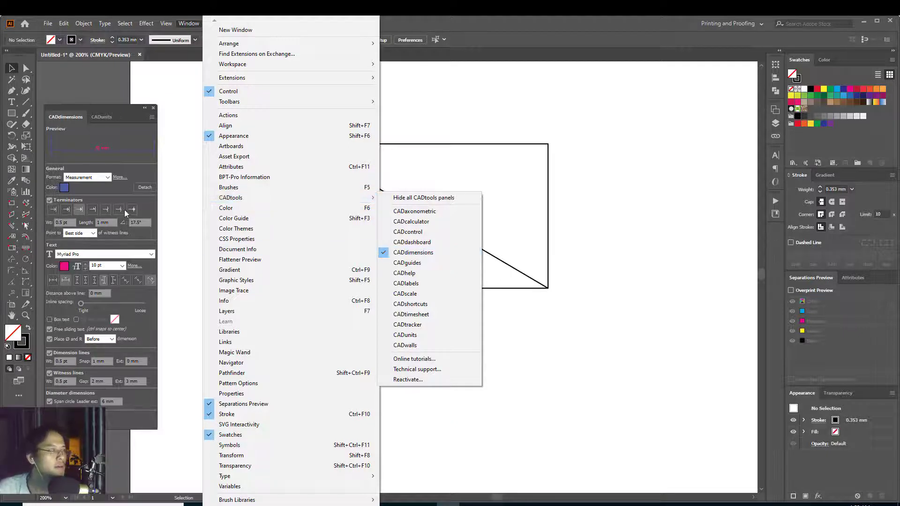
pyautogui.click(98, 150)
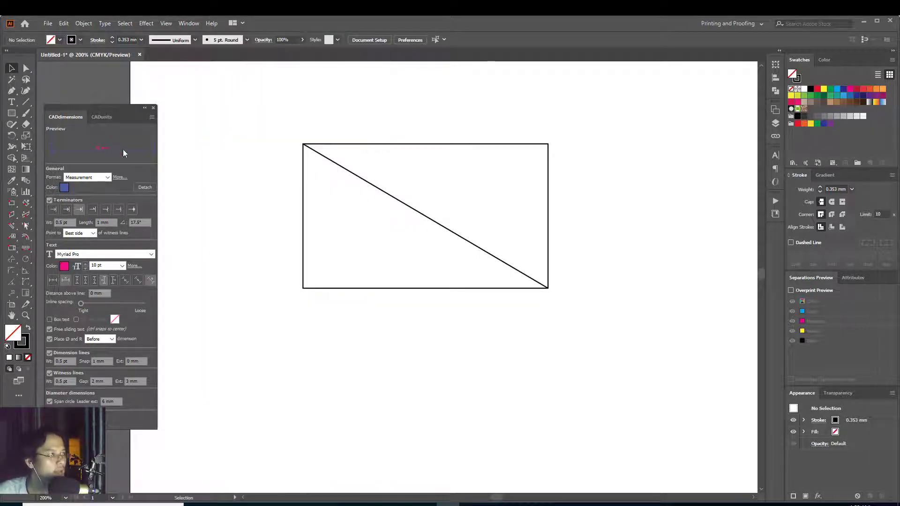
pyautogui.click(109, 178)
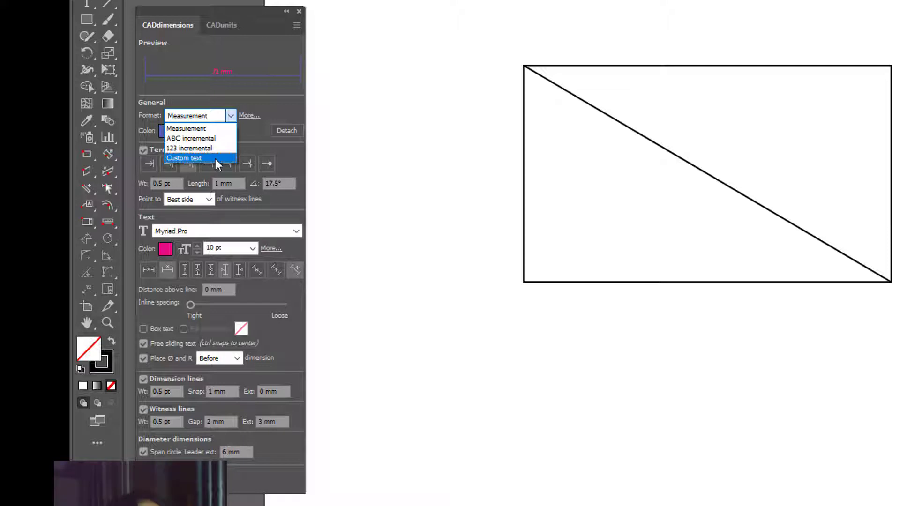
pyautogui.click(199, 94)
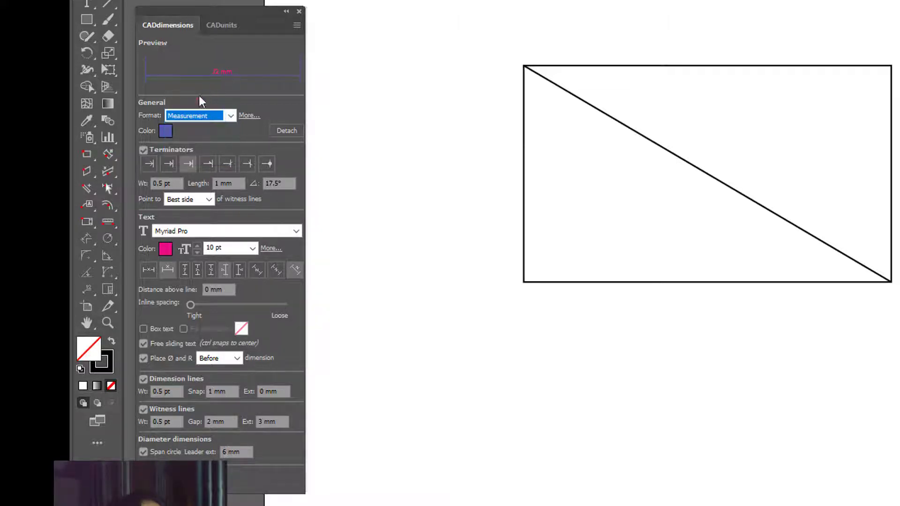
# - Set the dimension line colour to a 70% cyan blue
pyautogui.click(167, 131)
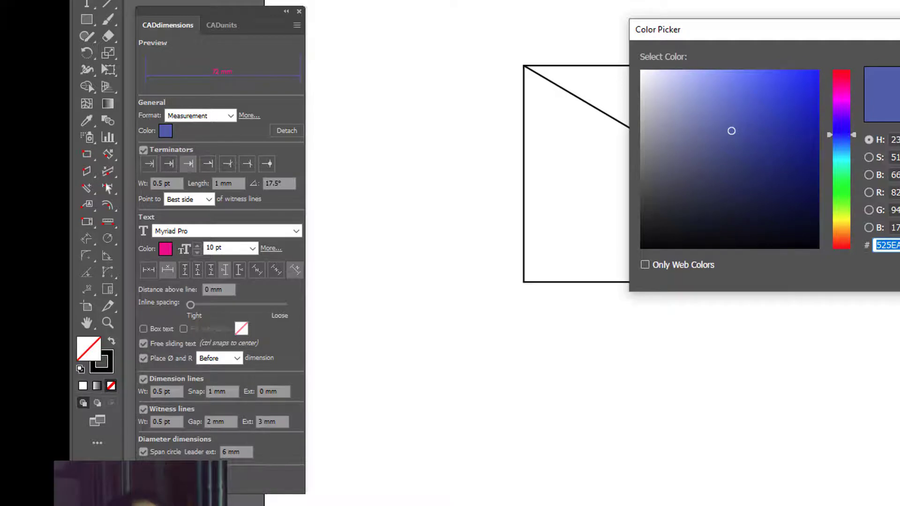
pyautogui.click(797, 198)
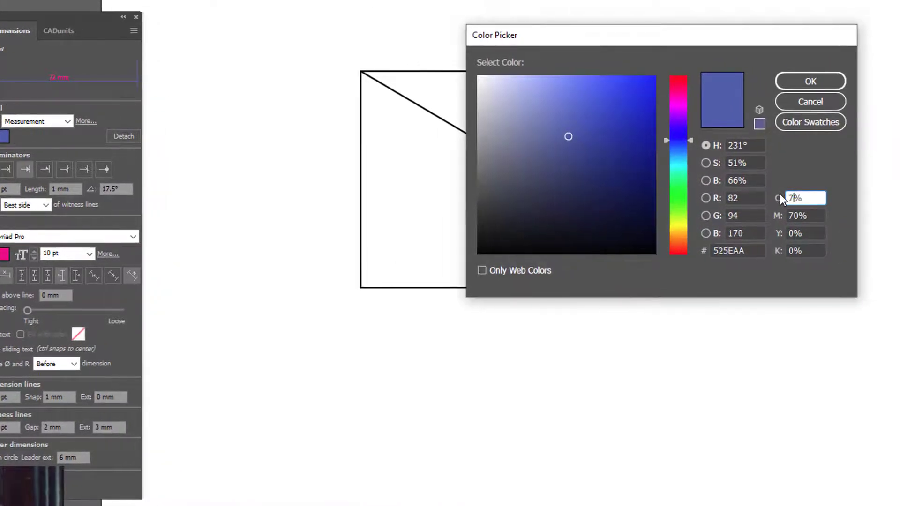
pyautogui.write('0')
pyautogui.click(811, 83)
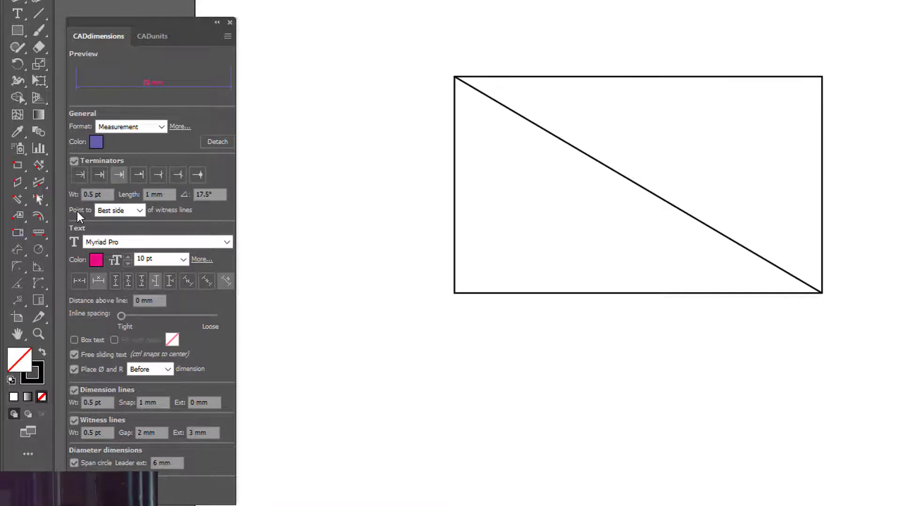
# - Review the terminator weight, length and angle, keeping Myriad Pro as the dimension font
pyautogui.doubleClick(89, 194)
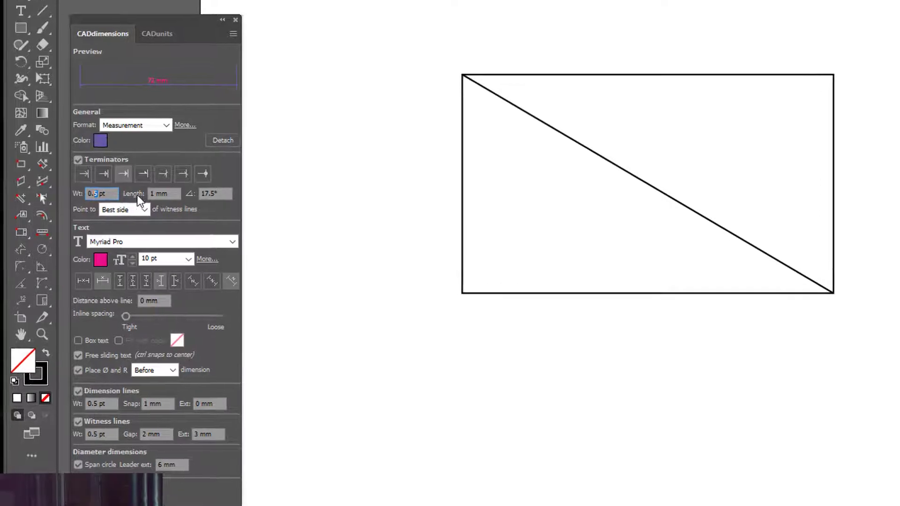
pyautogui.click(144, 196)
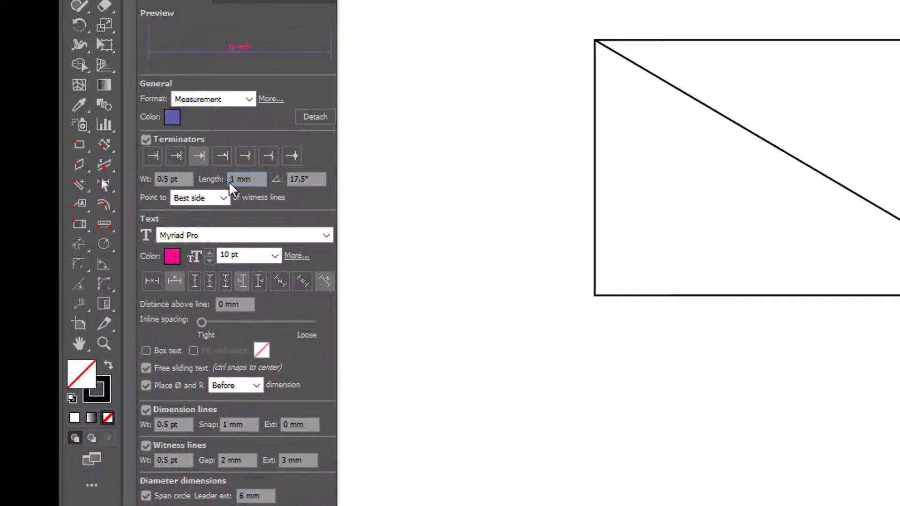
pyautogui.moveTo(234, 180); pyautogui.dragTo(222, 182)
pyautogui.click(320, 178)
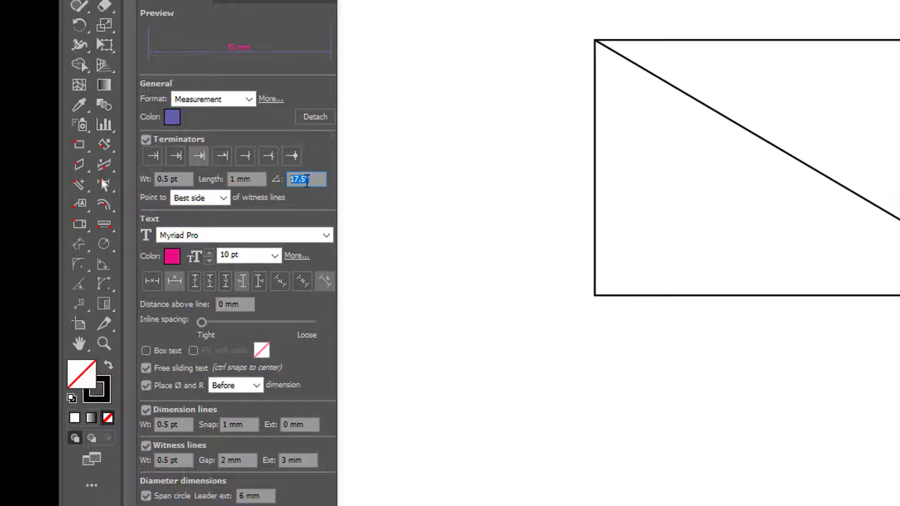
pyautogui.click(250, 178)
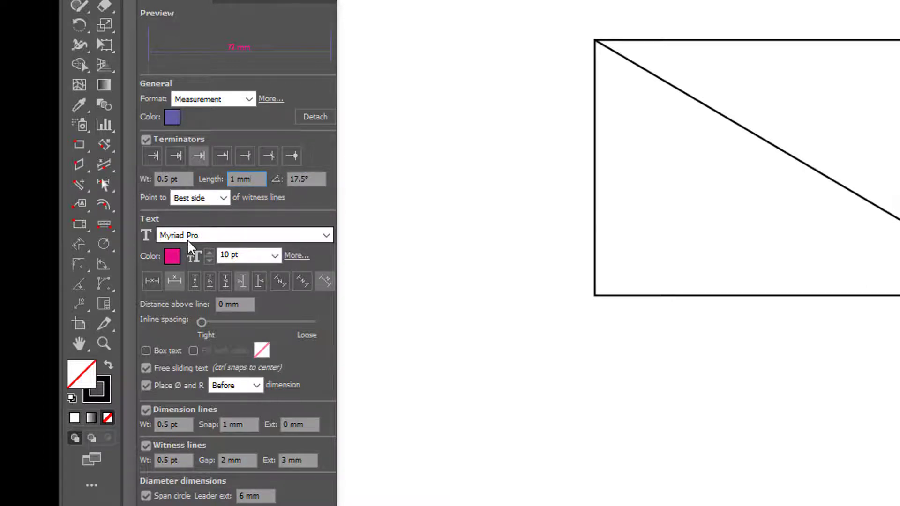
pyautogui.click(201, 239)
pyautogui.click(199, 236)
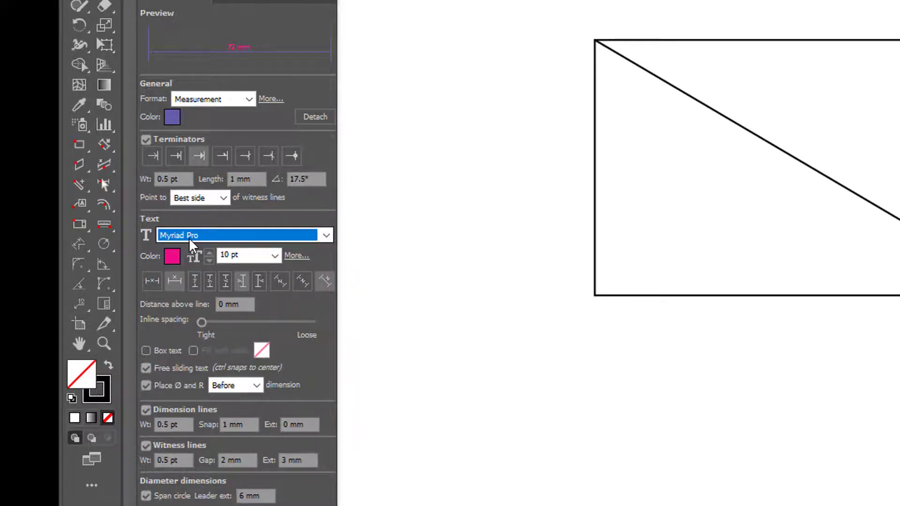
# - Change the dimension text colour from pink to blue-violet 655FA5
pyautogui.click(172, 257)
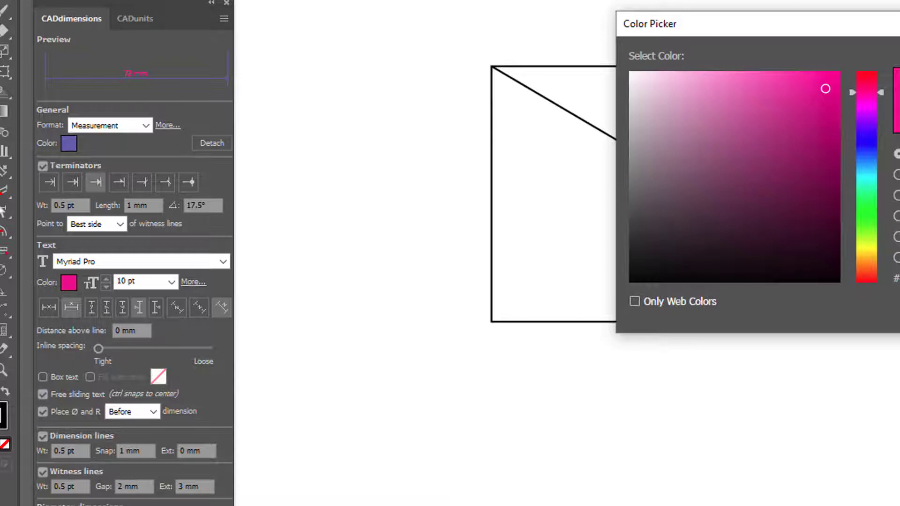
pyautogui.press('Tab')
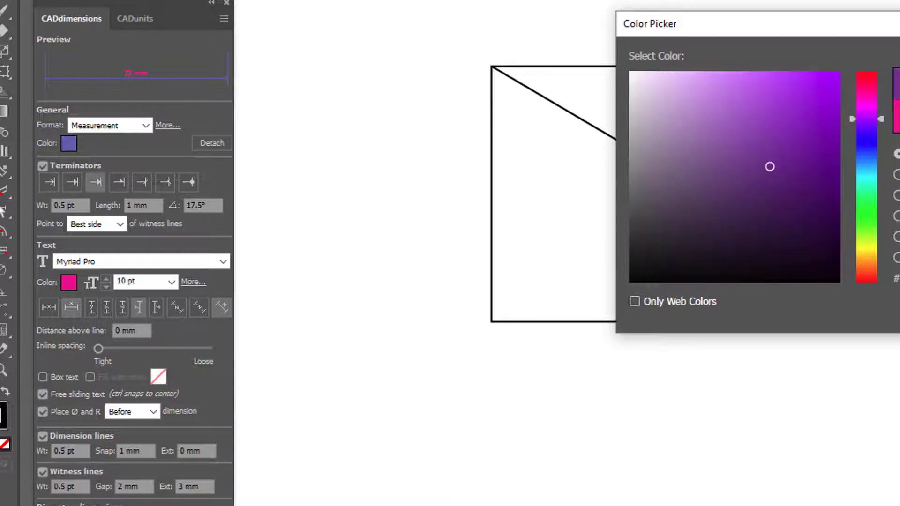
pyautogui.press('Tab')
pyautogui.write('0')
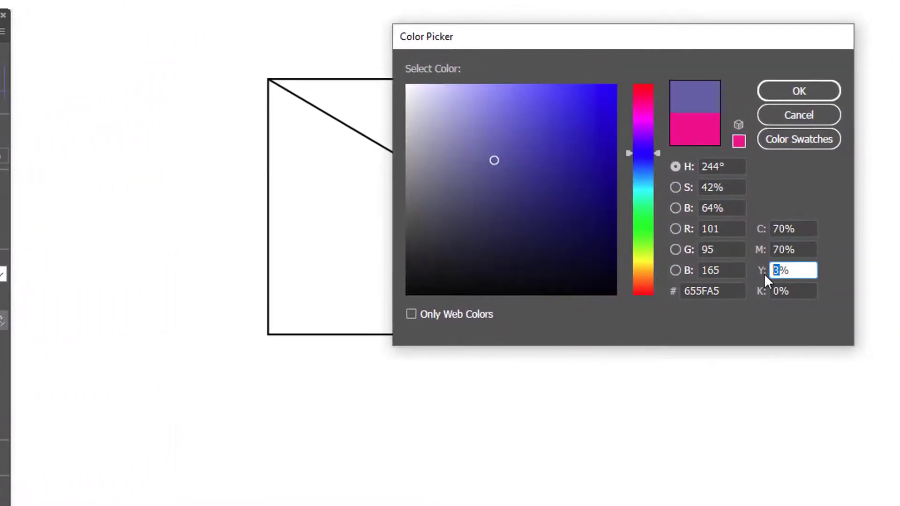
pyautogui.click(774, 96)
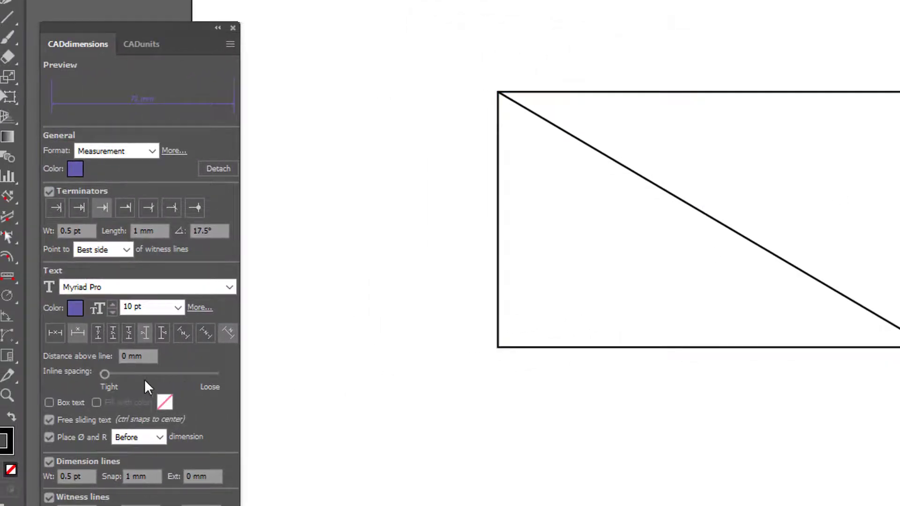
pyautogui.click(180, 307)
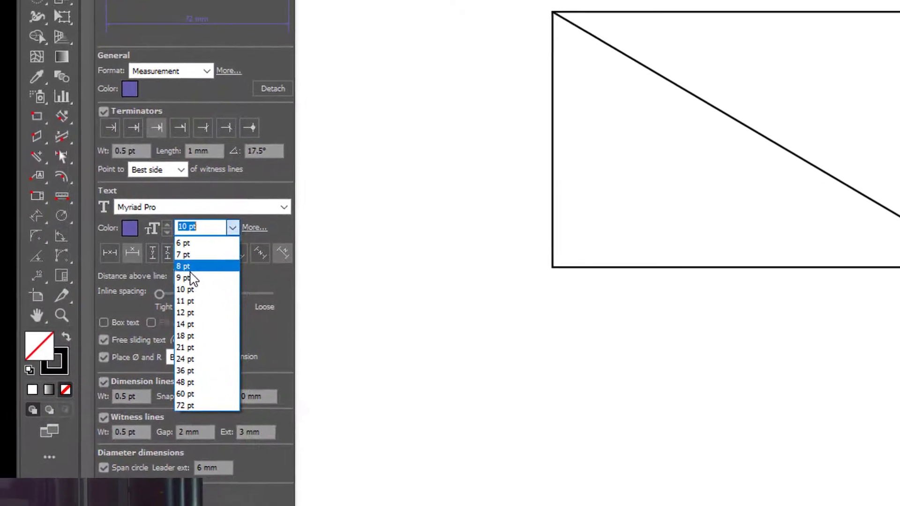
# - Set the CADdimensions text size to 9 pt and choose the last text orientation
pyautogui.click(151, 335)
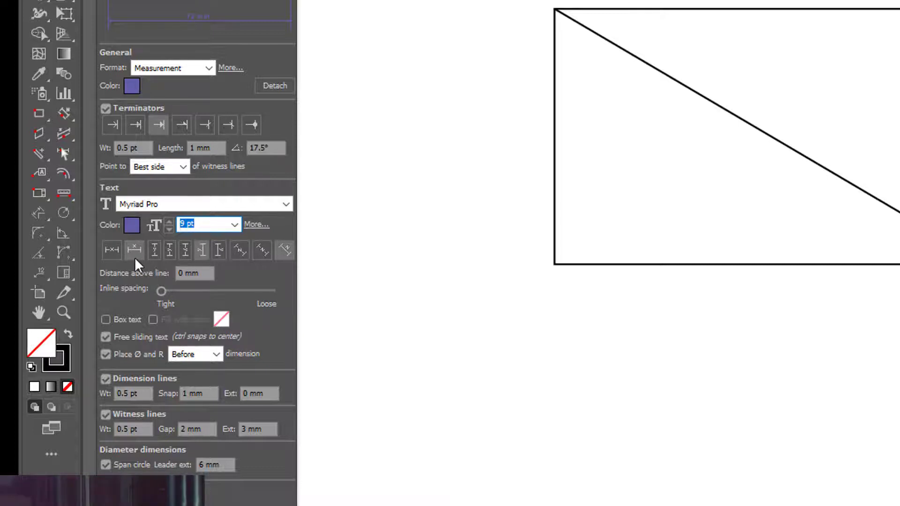
pyautogui.click(133, 251)
pyautogui.click(286, 252)
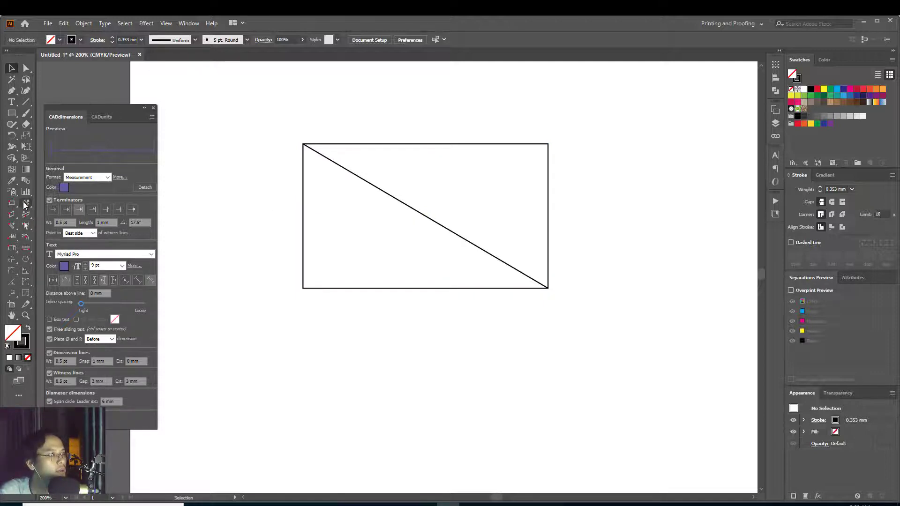
pyautogui.moveTo(25, 205); pyautogui.dragTo(65, 208)
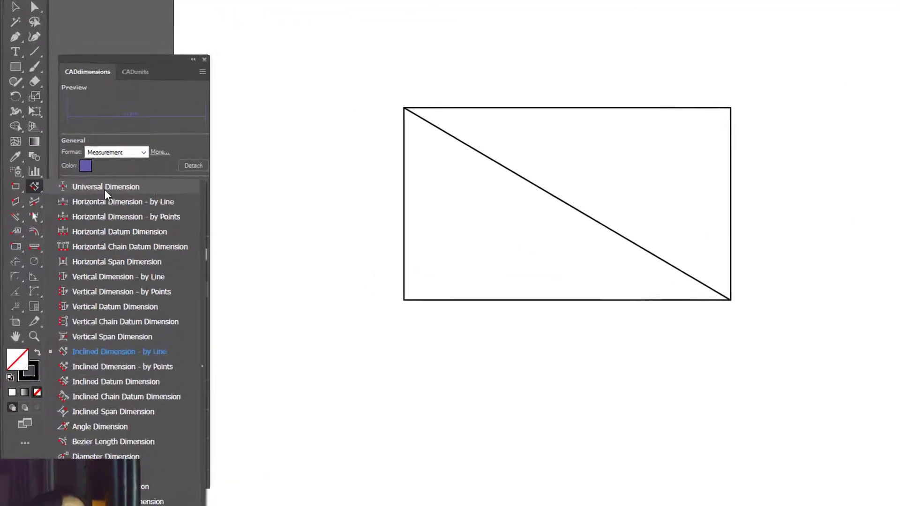
pyautogui.click(118, 181)
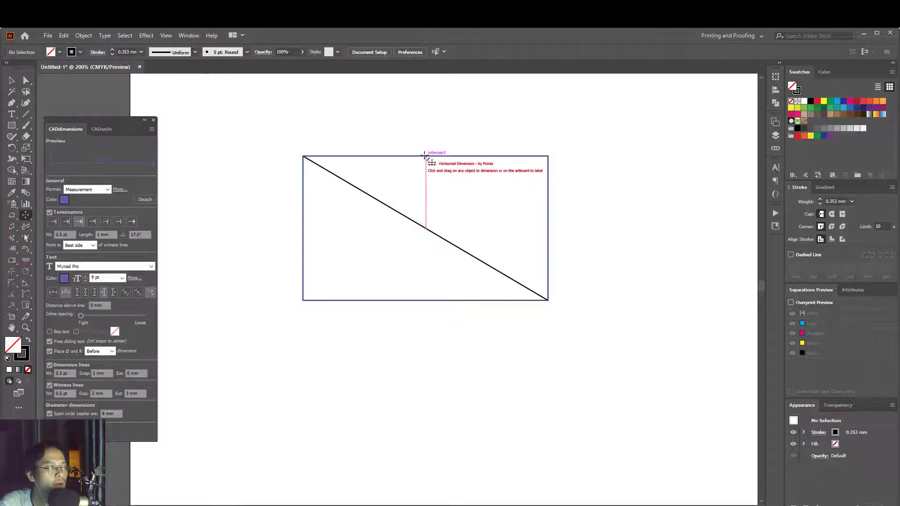
pyautogui.moveTo(425, 155); pyautogui.dragTo(394, 145)
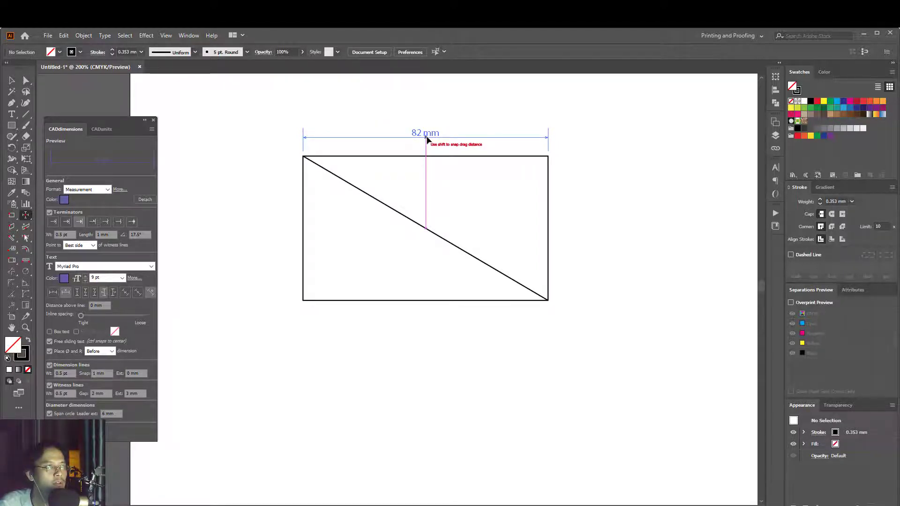
pyautogui.click(427, 139)
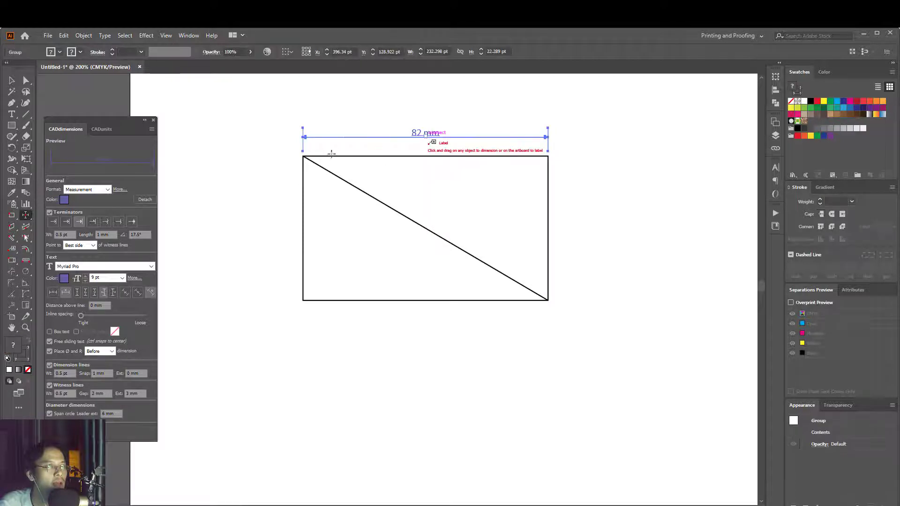
pyautogui.click(12, 80)
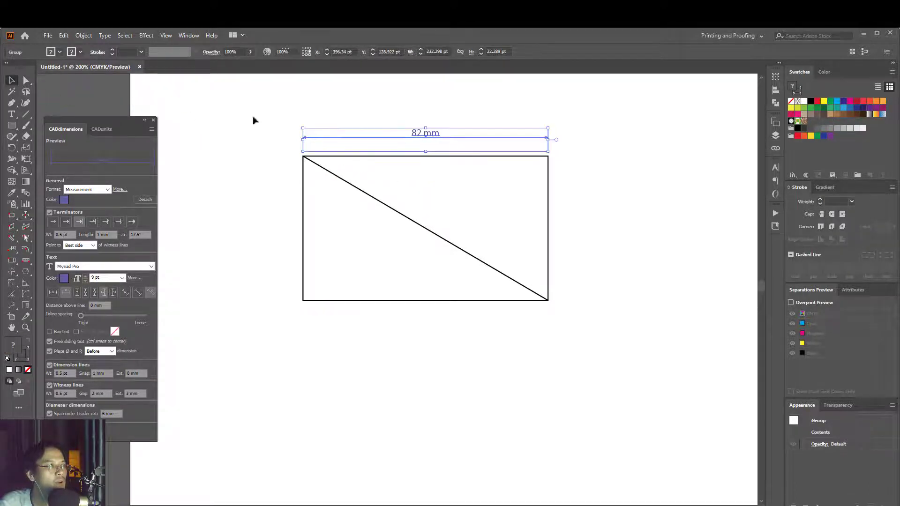
pyautogui.click(354, 127)
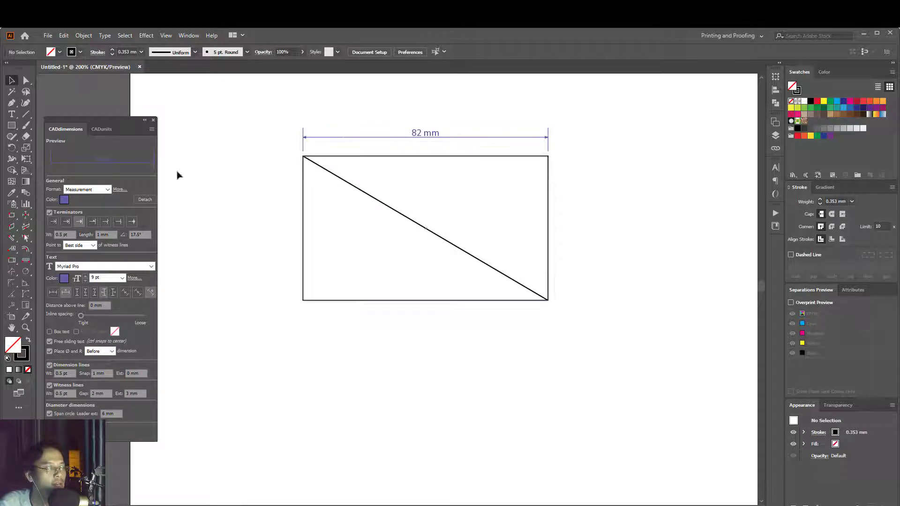
# - Draw a 48 mm vertical dimension along the rectangle's left edge, then return to Selection
pyautogui.click(26, 216)
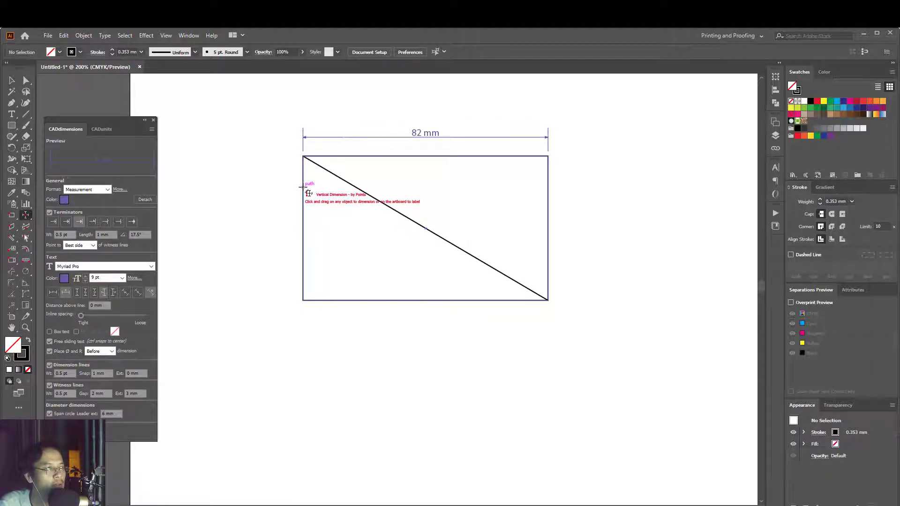
pyautogui.moveTo(302, 187)
pyautogui.mouseDown()
pyautogui.moveTo(279, 205)
pyautogui.moveTo(290, 228)
pyautogui.mouseUp()
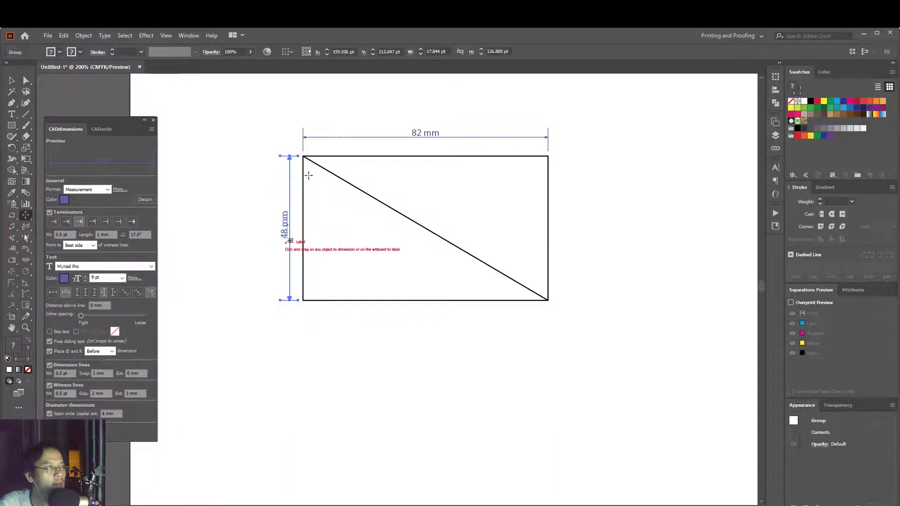
pyautogui.press('v')
pyautogui.click(77, 100)
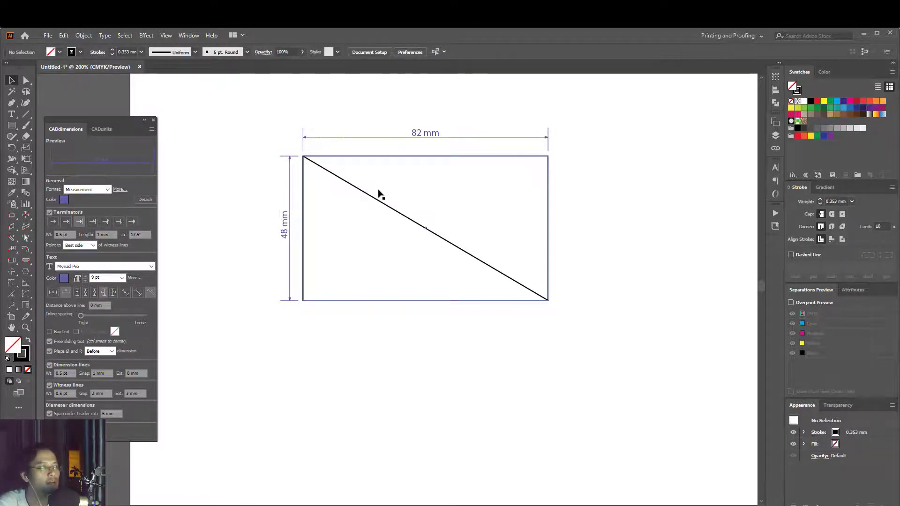
# - Dimension the 95 mm diagonal with Inclined Dimension by Points, set below-left of the rectangle
pyautogui.click(390, 208)
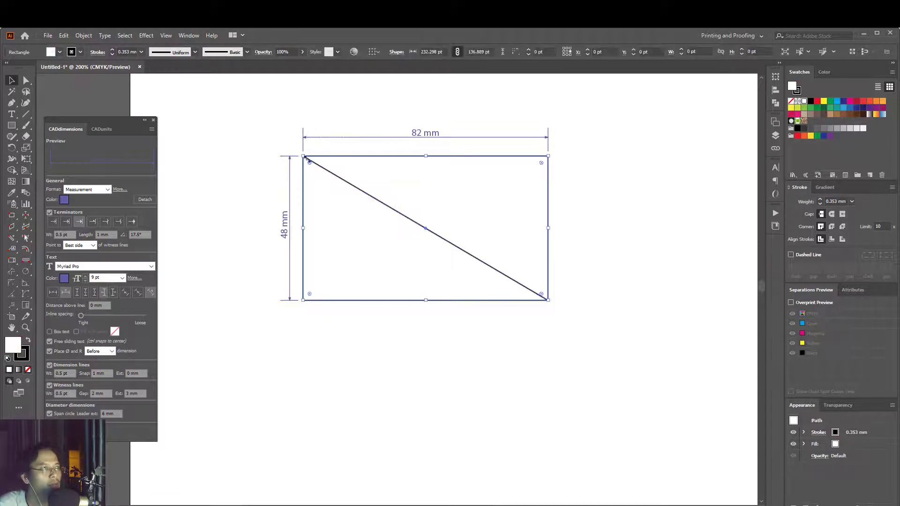
pyautogui.click(367, 195)
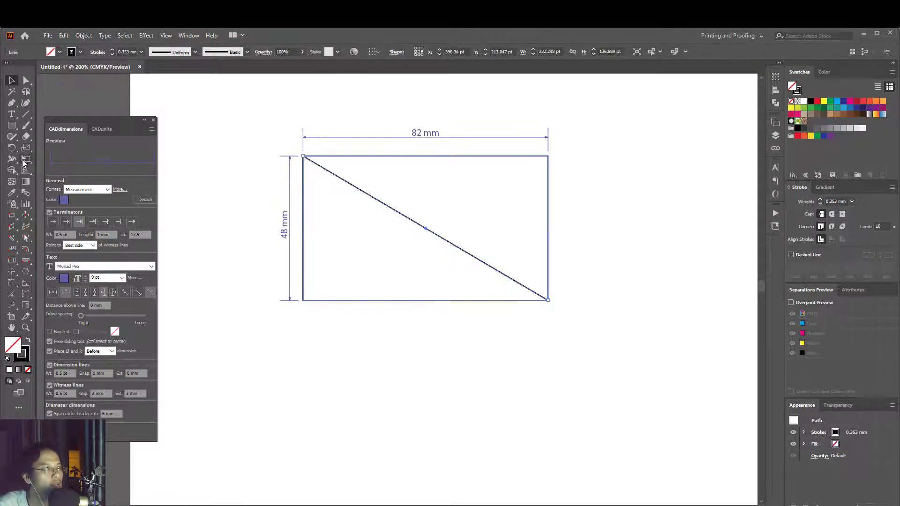
pyautogui.click(26, 215)
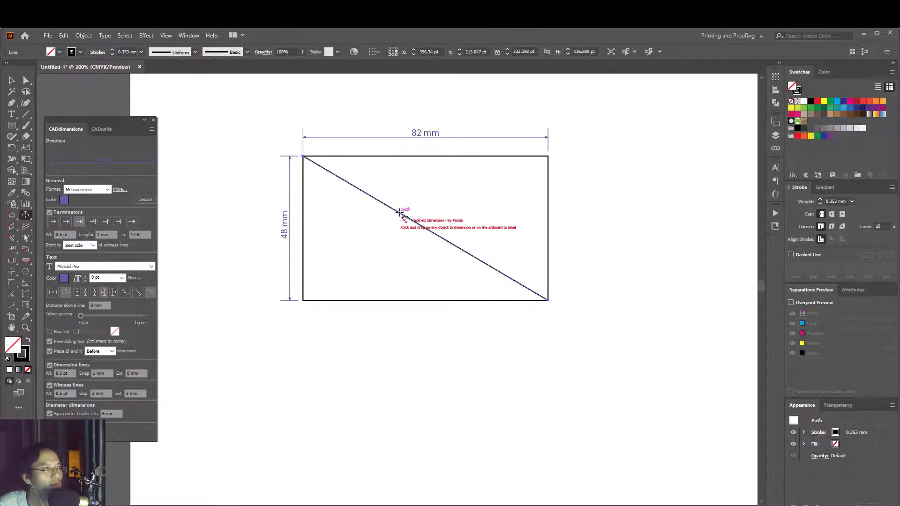
pyautogui.moveTo(391, 213); pyautogui.dragTo(303, 344)
pyautogui.click(530, 300)
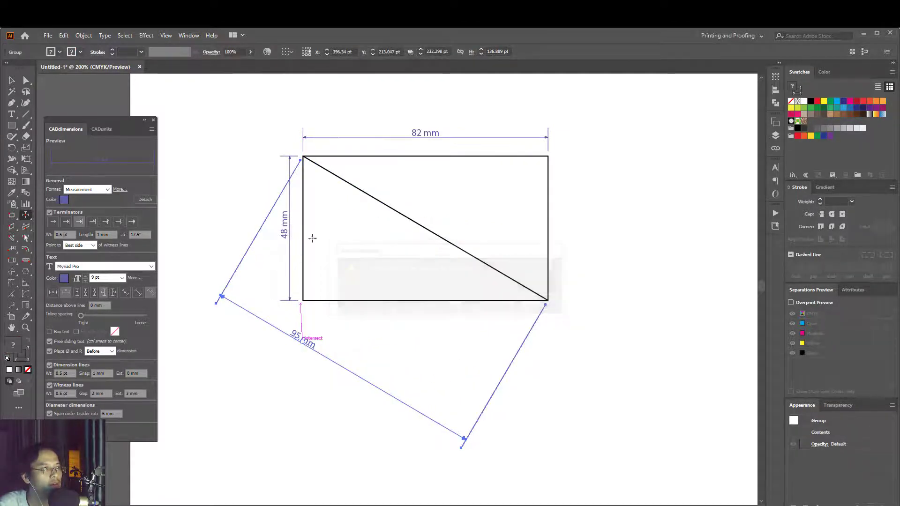
# - Delete the stray circled 8 label created by mistake
pyautogui.click(26, 215)
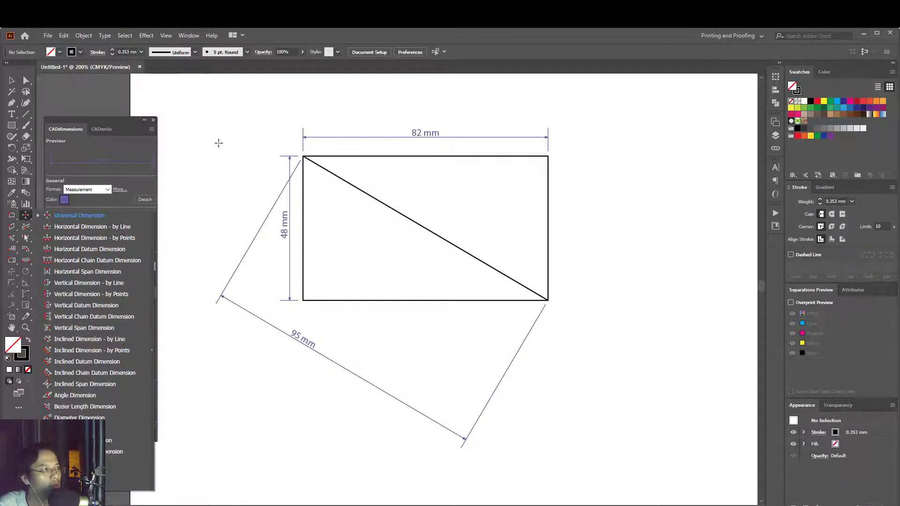
pyautogui.click(224, 143)
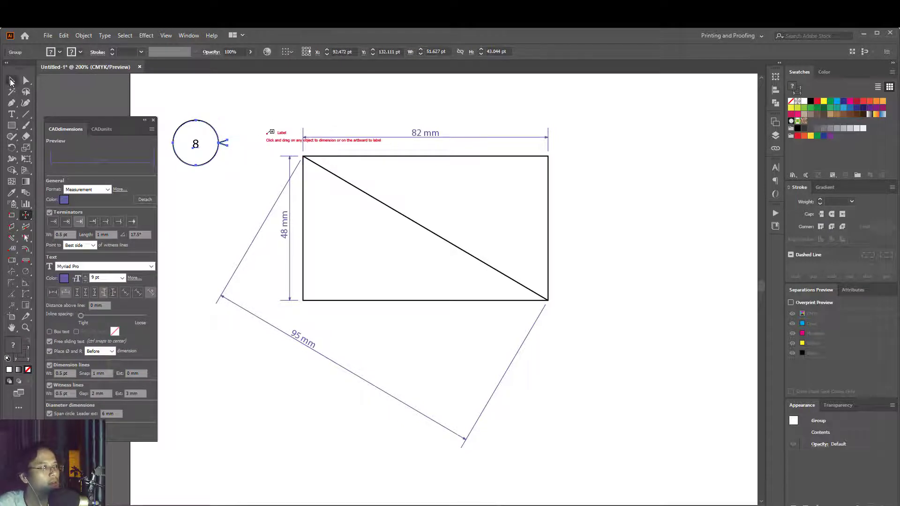
pyautogui.click(9, 82)
pyautogui.press('Delete')
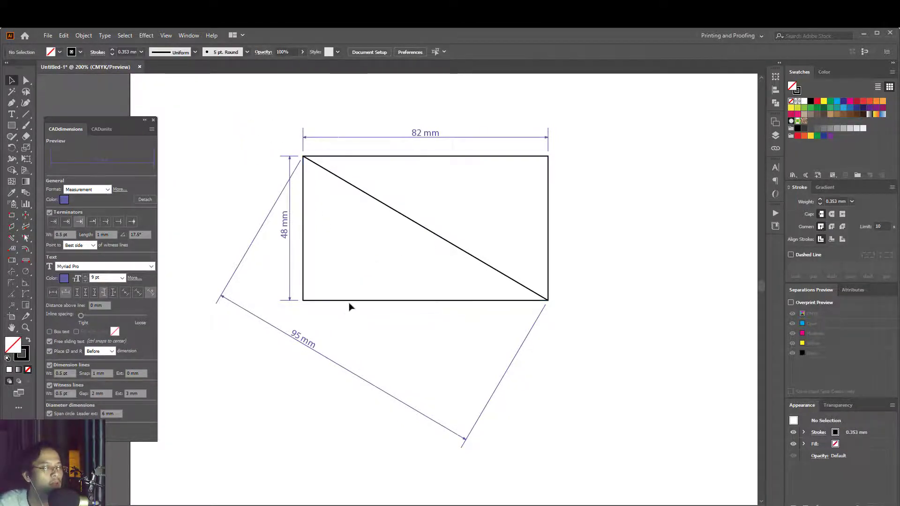
# - Slide the 95 mm label toward the middle of its diagonal dimension line
pyautogui.click(309, 347)
pyautogui.doubleClick(310, 347)
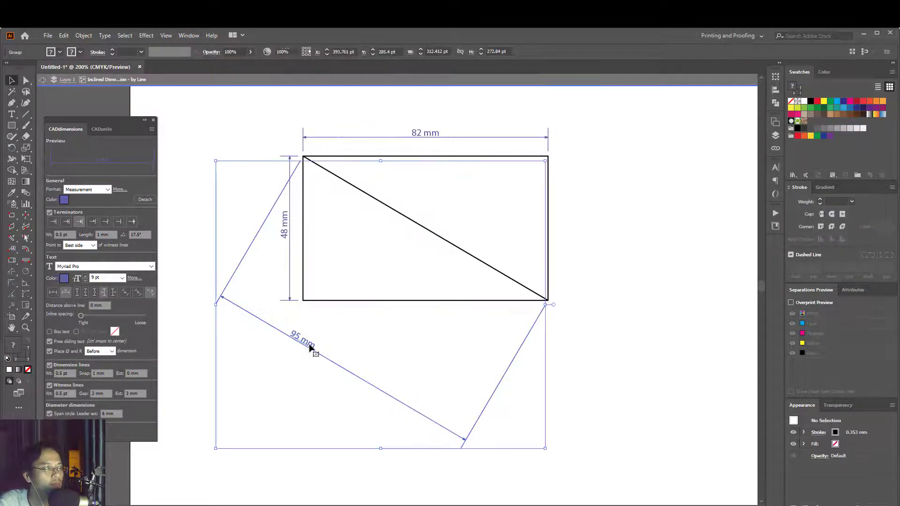
pyautogui.moveTo(311, 347); pyautogui.dragTo(331, 359)
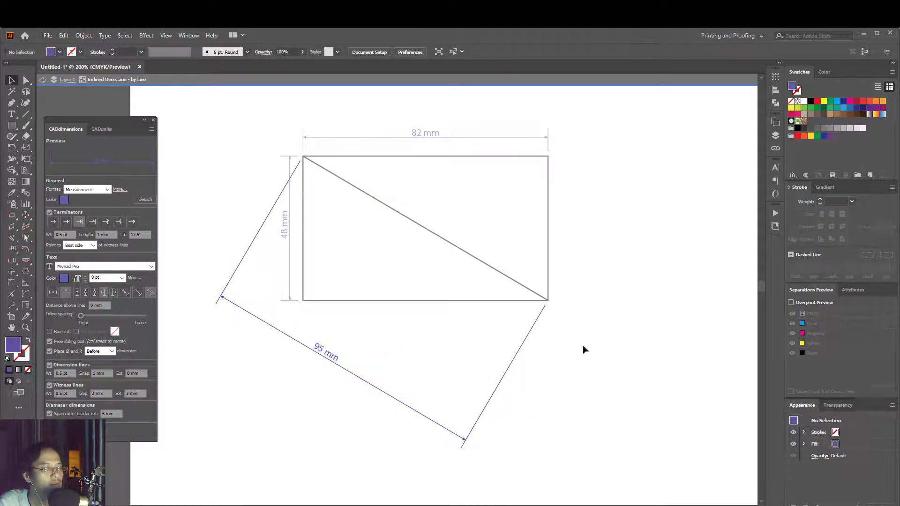
pyautogui.doubleClick(607, 233)
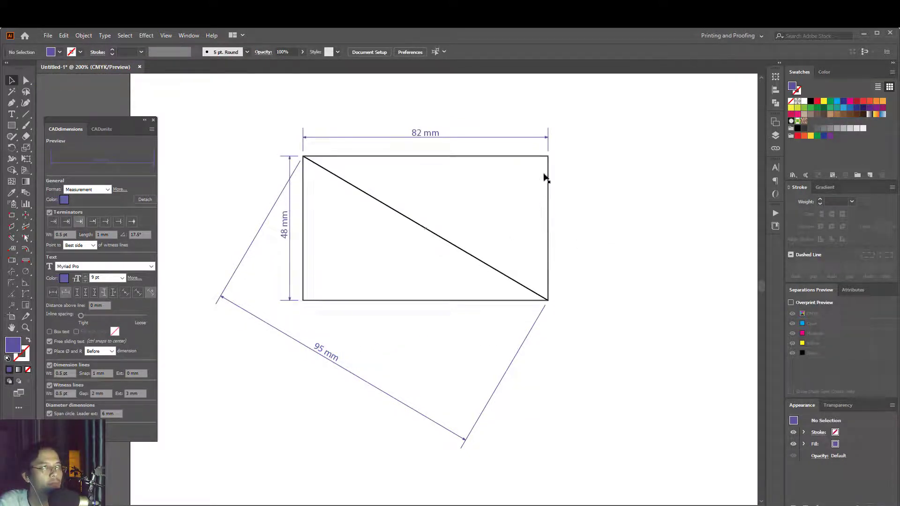
# - Try scaling the whole drawing with its dimensions, undoing each attempt
pyautogui.moveTo(581, 184); pyautogui.dragTo(319, 300)
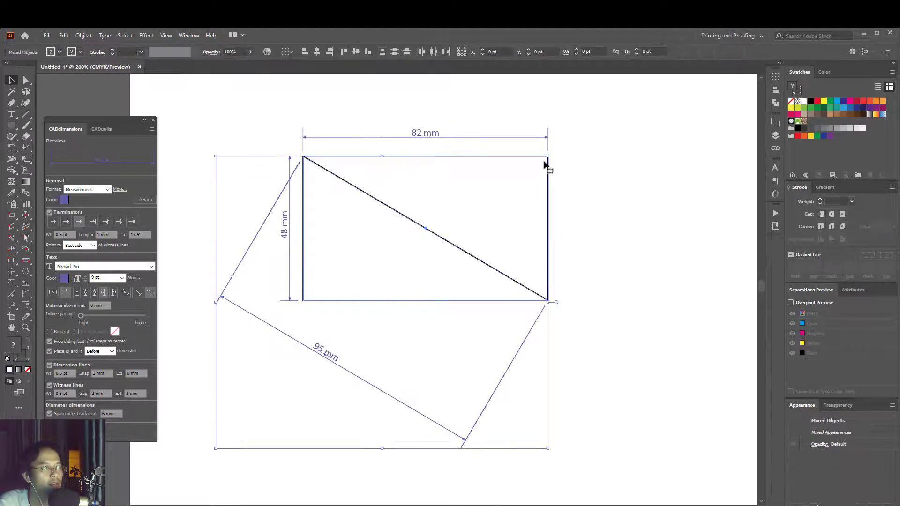
pyautogui.moveTo(549, 156); pyautogui.dragTo(447, 225)
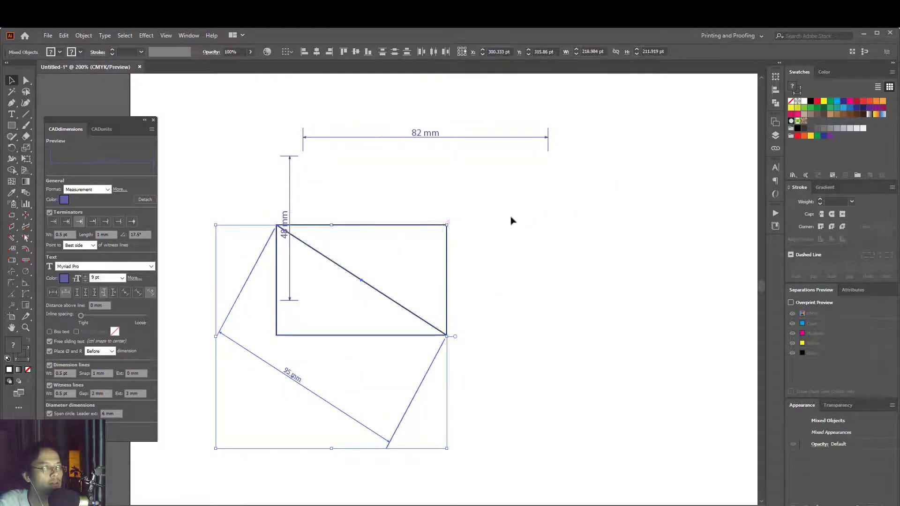
pyautogui.hotkey('ctrl', 'z')
pyautogui.moveTo(548, 156); pyautogui.dragTo(471, 219)
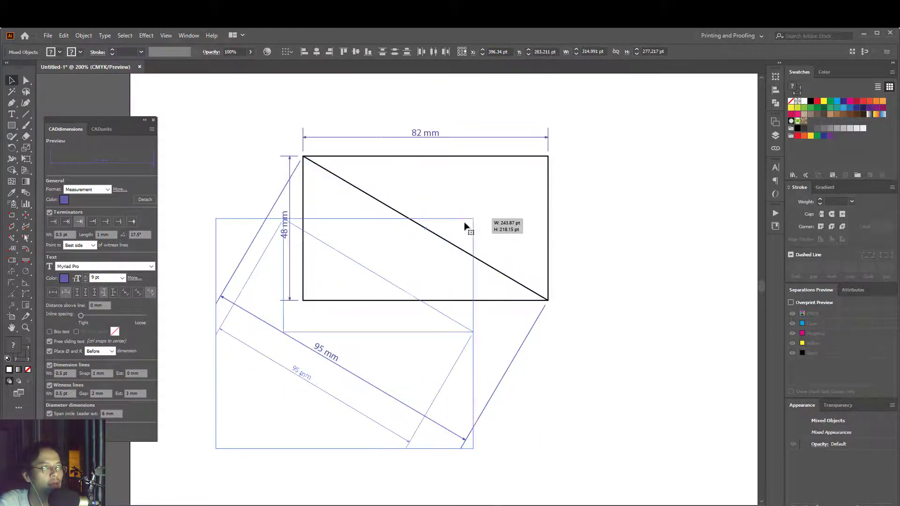
pyautogui.hotkey('ctrl', 'z')
# - Resize the rectangle alone and restore it, leaving the artwork at original size
pyautogui.moveTo(434, 335); pyautogui.dragTo(469, 259)
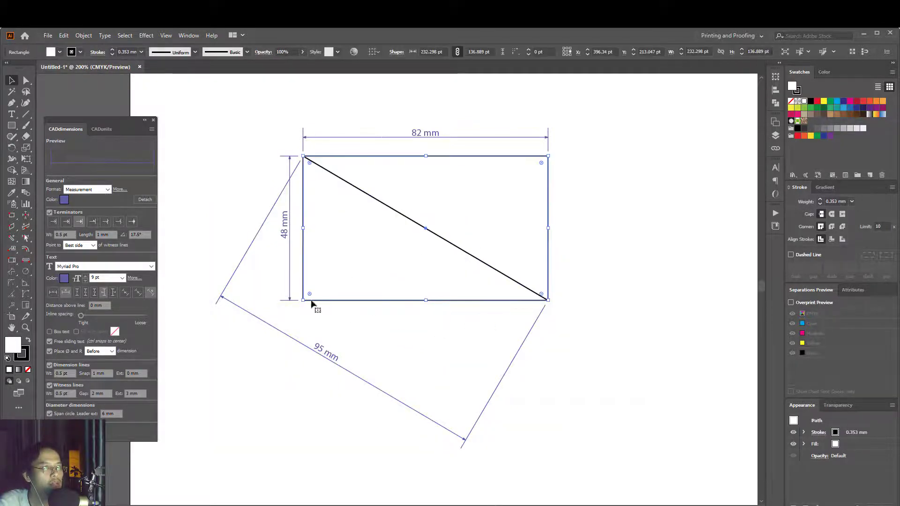
pyautogui.moveTo(304, 300); pyautogui.dragTo(349, 277)
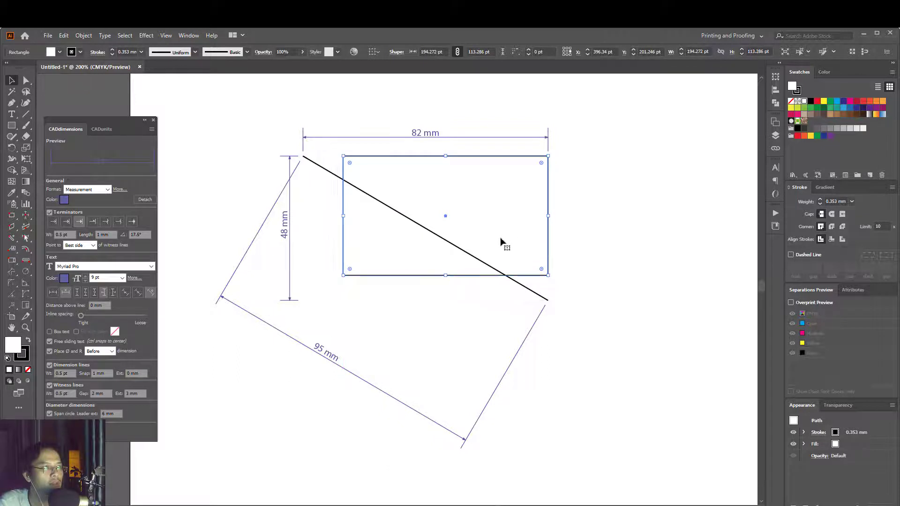
pyautogui.hotkey('ctrl', 'z')
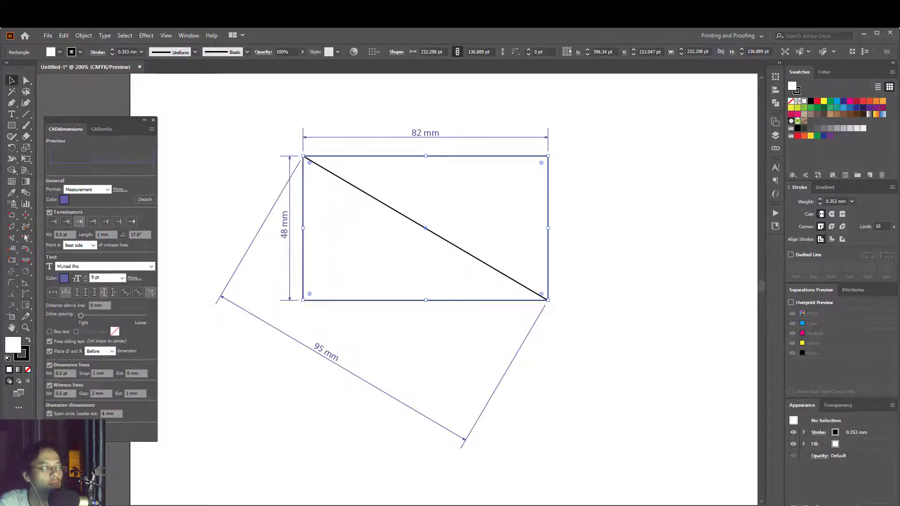
pyautogui.hotkey('ctrl', 'shift', 'a')
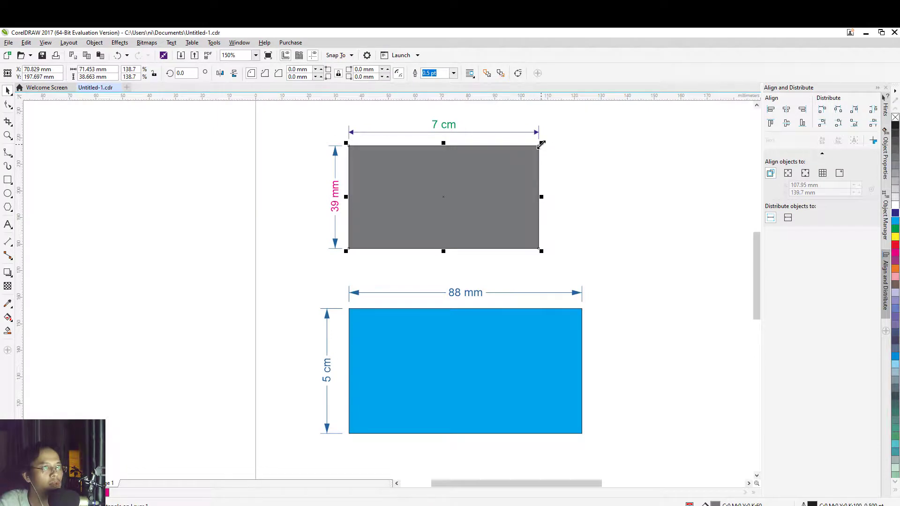
pyautogui.moveTo(542, 143)
pyautogui.mouseDown()
pyautogui.moveTo(437, 199)
pyautogui.moveTo(554, 141)
pyautogui.mouseUp()
pyautogui.moveTo(451, 213); pyautogui.dragTo(442, 221)
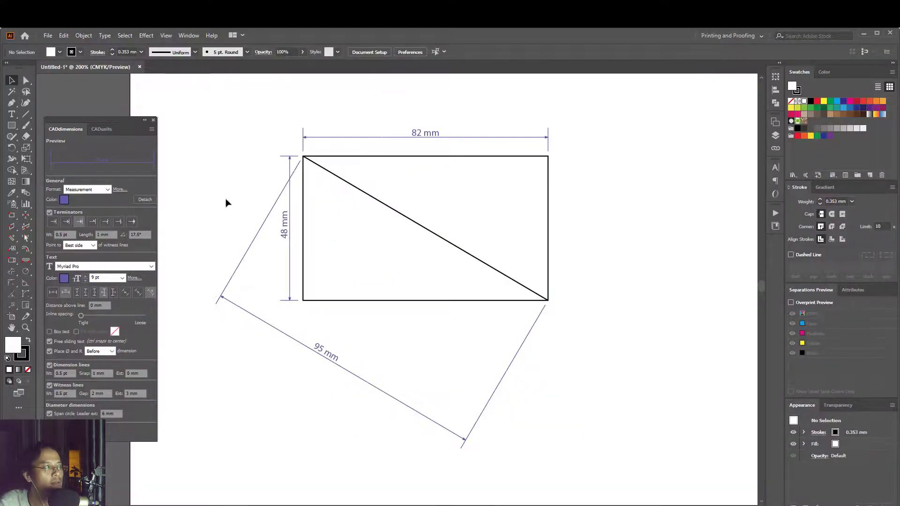
# - Delete the 95 mm and 48 mm dimensions, then the 82 mm width dimension
pyautogui.moveTo(258, 144); pyautogui.dragTo(301, 345)
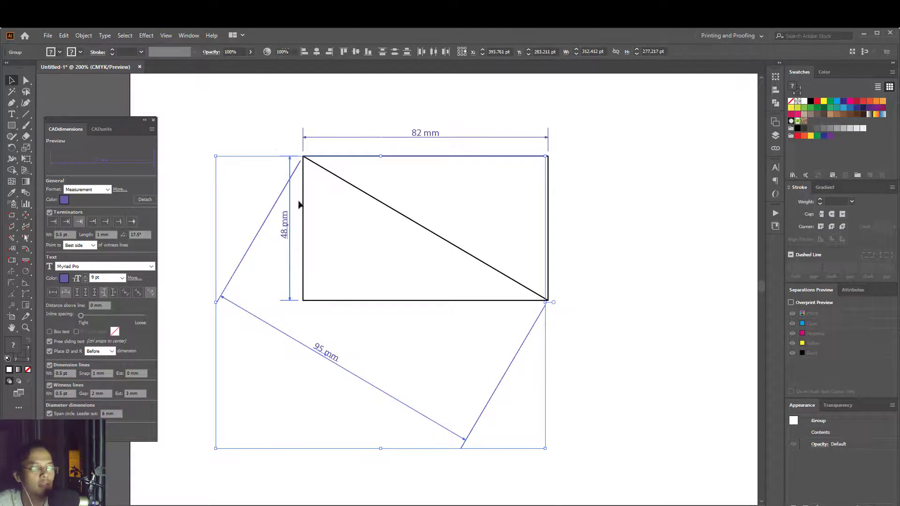
pyautogui.press('Delete')
pyautogui.moveTo(271, 121); pyautogui.dragTo(583, 147)
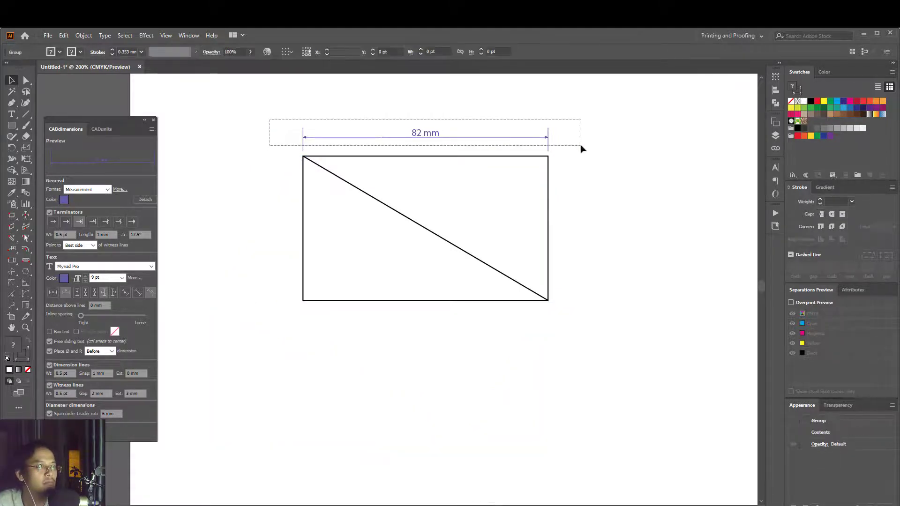
pyautogui.press('Delete')
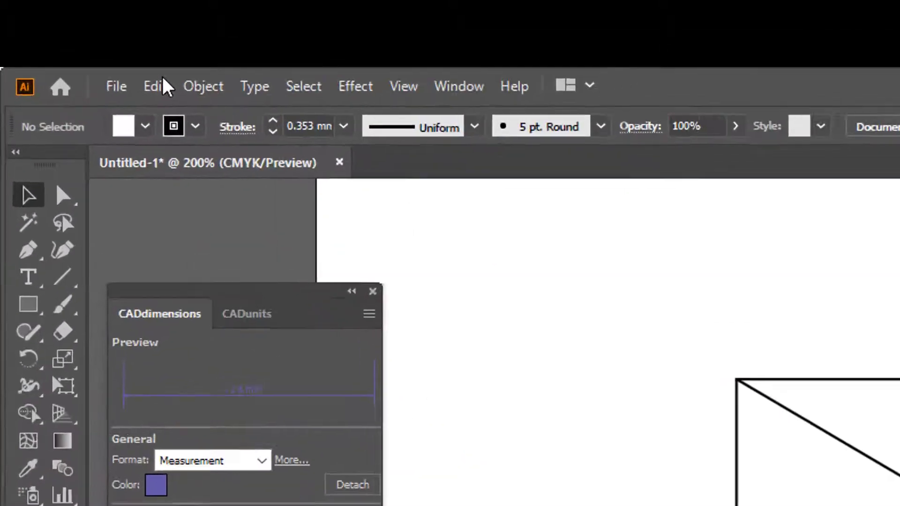
# - Enable 'Attach dimensions/labels to objects' in CADtools Preferences and confirm
pyautogui.click(65, 36)
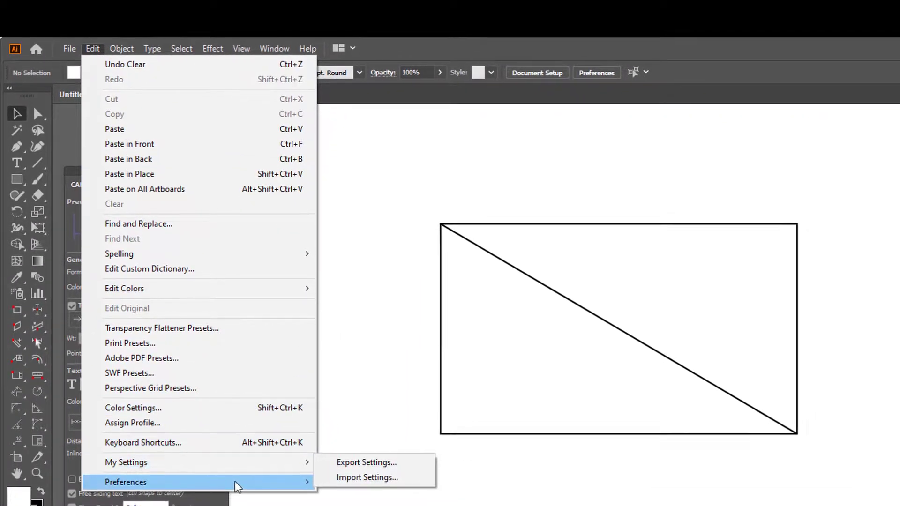
pyautogui.moveTo(117, 302)
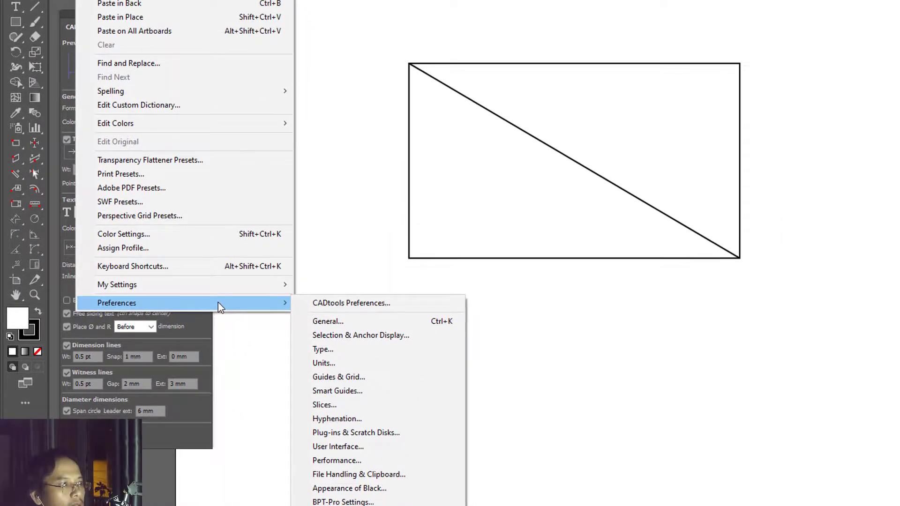
pyautogui.click(355, 305)
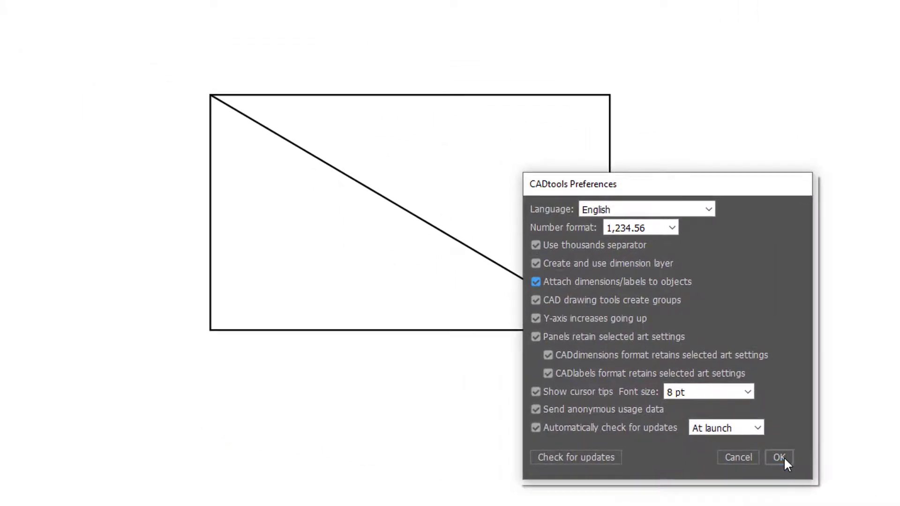
pyautogui.click(779, 457)
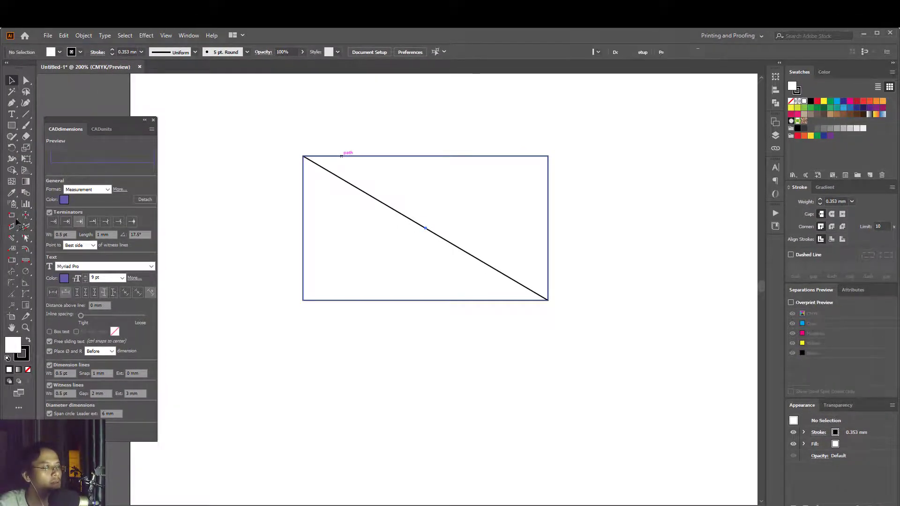
# - Add an 82 mm width dimension above and a 48 mm height dimension left of the rectangle
pyautogui.click(342, 157)
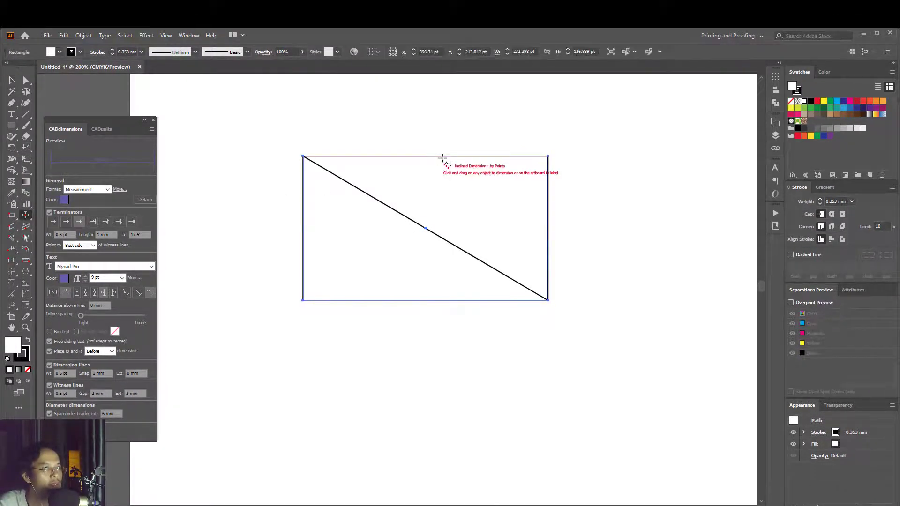
pyautogui.moveTo(445, 156)
pyautogui.mouseDown()
pyautogui.moveTo(445, 146)
pyautogui.moveTo(420, 140)
pyautogui.mouseUp()
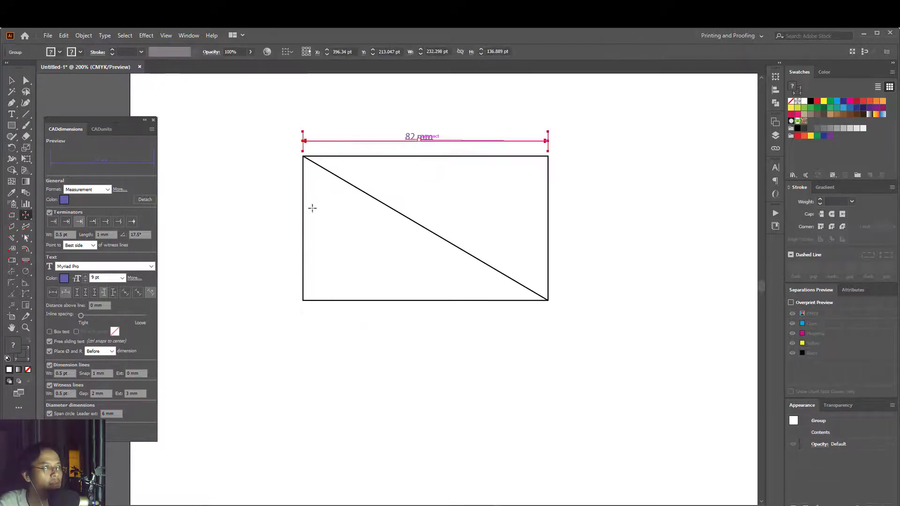
pyautogui.moveTo(304, 231); pyautogui.dragTo(284, 231)
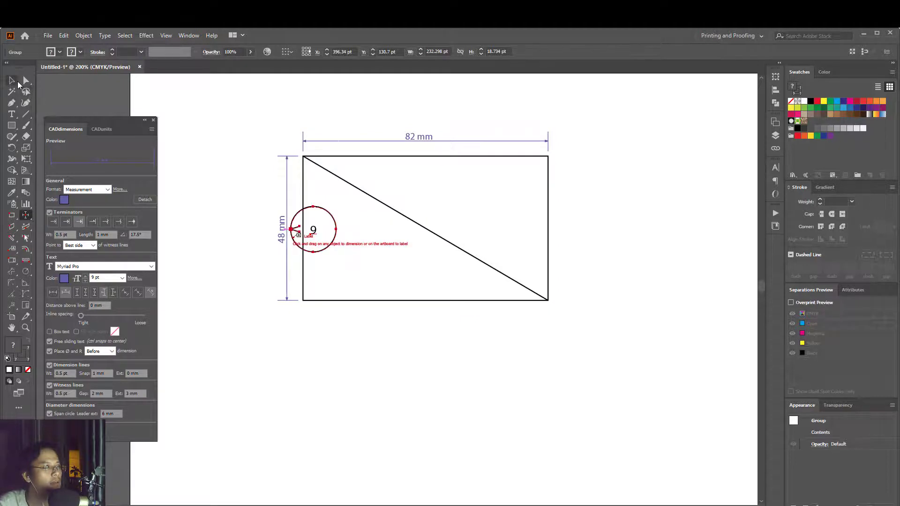
pyautogui.click(18, 82)
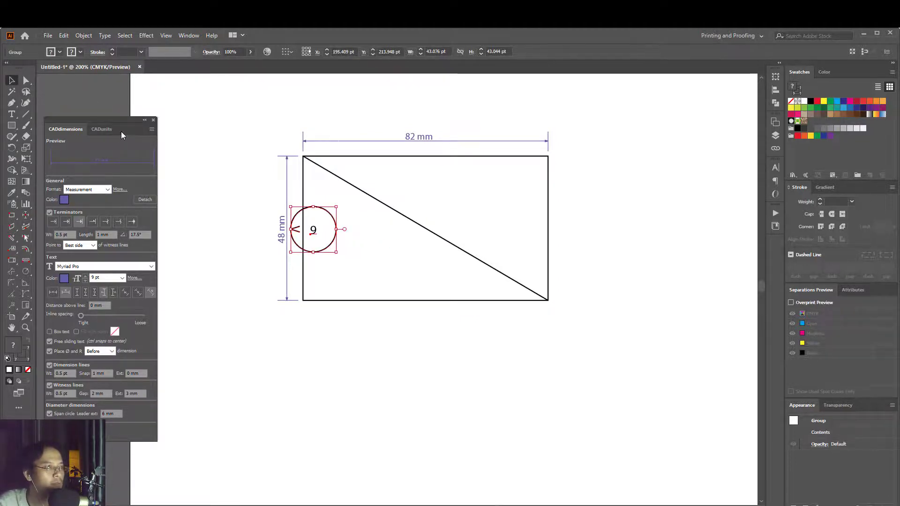
# - Remove the stray 9 callout circle and clear the selection
pyautogui.hotkey('ctrl', 'z')
pyautogui.click(253, 132)
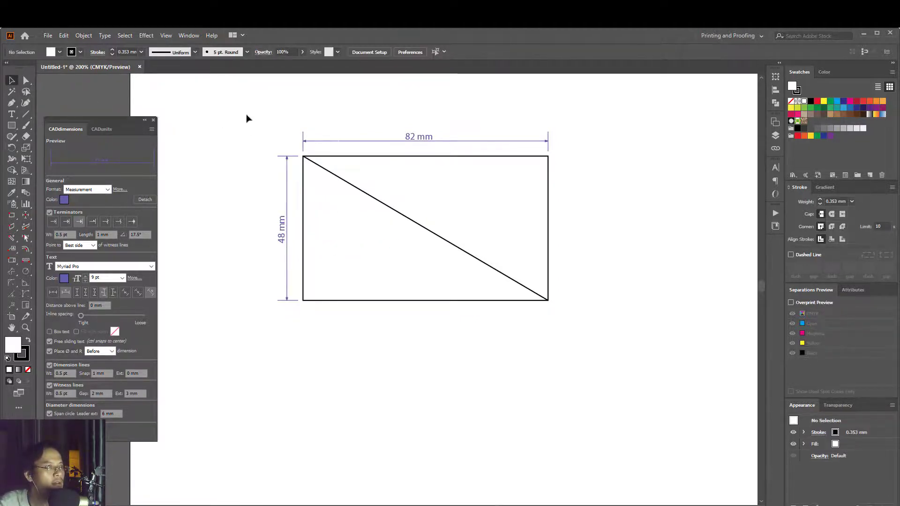
pyautogui.moveTo(249, 118); pyautogui.dragTo(597, 328)
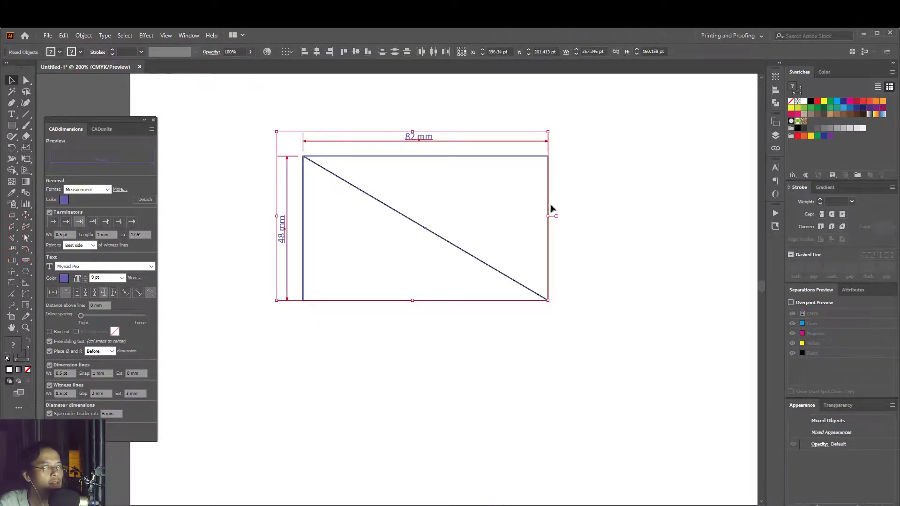
pyautogui.hotkey('ctrl', 'shift', 'a')
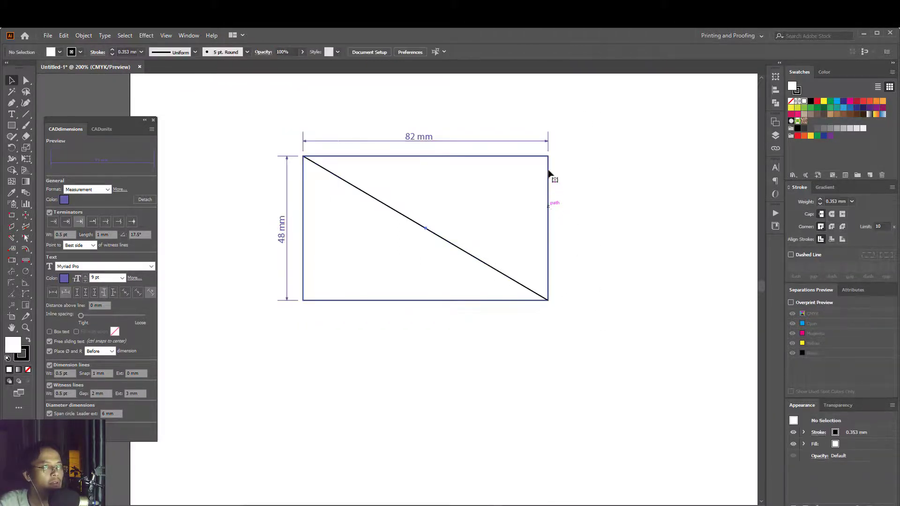
# - Resize the rectangle and diagonal to 92 × 56 mm so dimensions update
pyautogui.moveTo(512, 195); pyautogui.dragTo(444, 257)
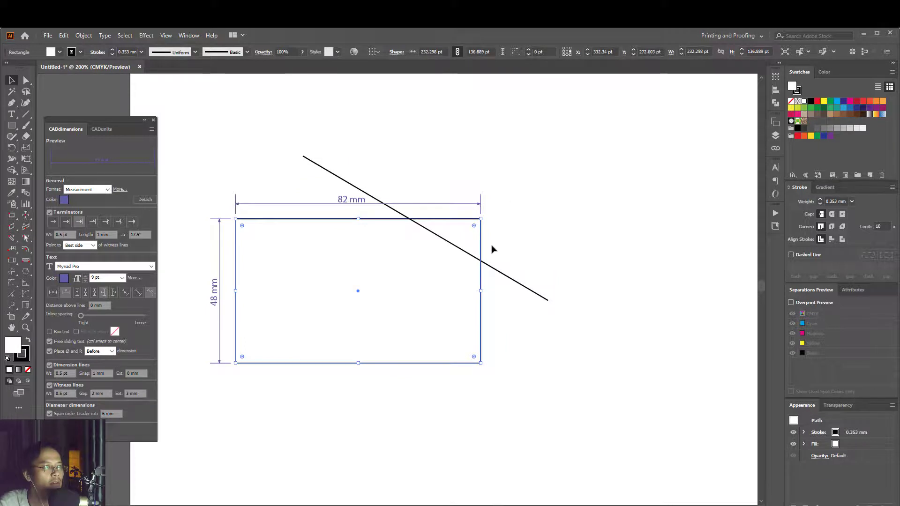
pyautogui.hotkey('ctrl', 'z')
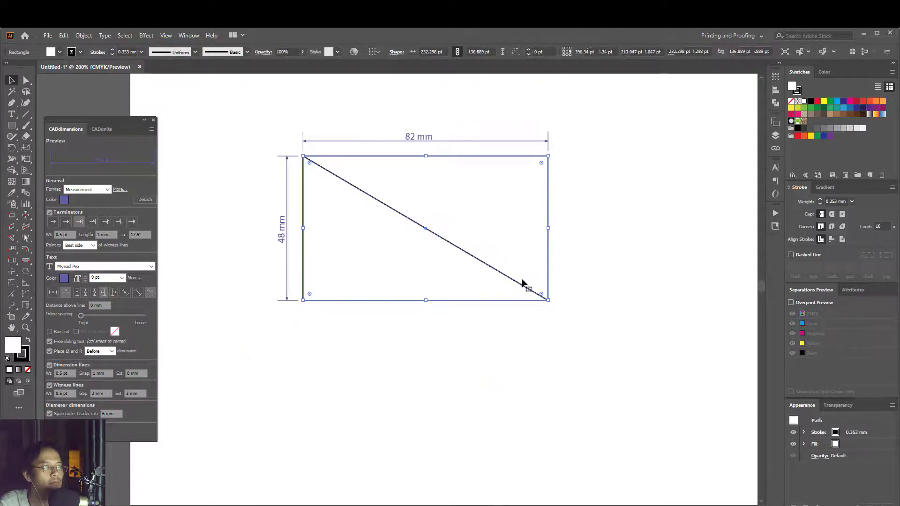
pyautogui.keyDown('shift'); pyautogui.click(481, 261); pyautogui.keyUp('shift')
pyautogui.moveTo(548, 300)
pyautogui.mouseDown()
pyautogui.moveTo(504, 269)
pyautogui.moveTo(581, 325)
pyautogui.mouseUp()
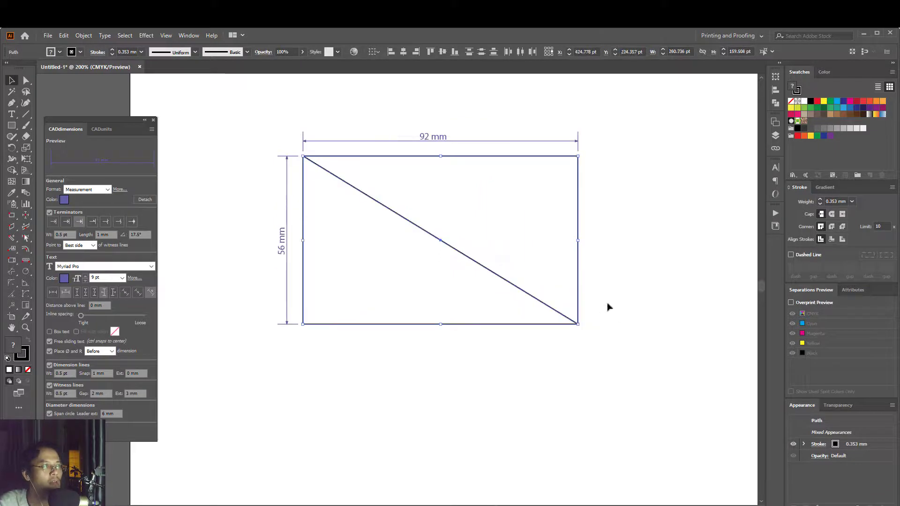
pyautogui.click(396, 166)
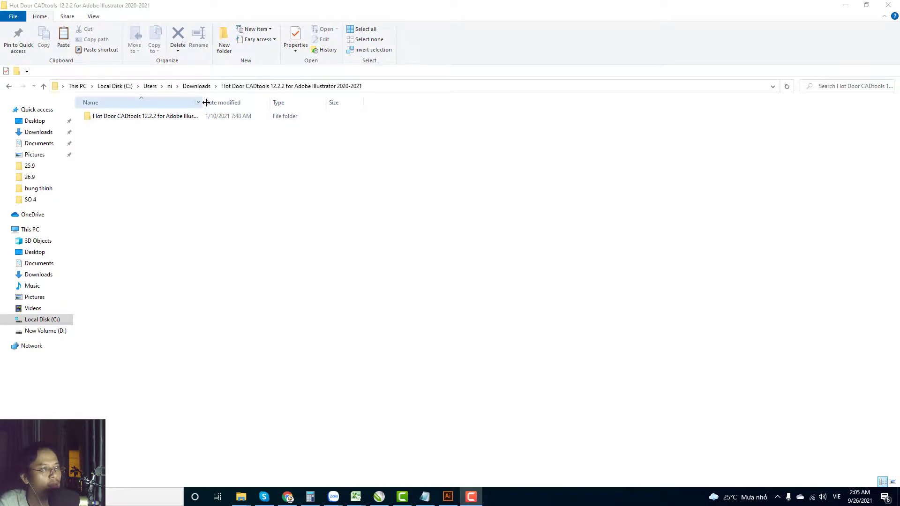
# - Open the Hot Door CADtools folder and run Install CADtools 12.exe as administrator
pyautogui.moveTo(203, 102); pyautogui.dragTo(286, 102)
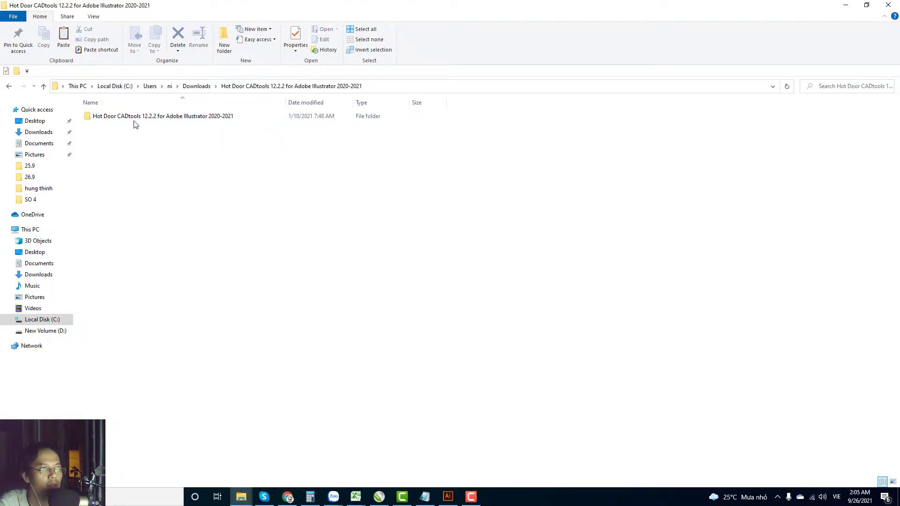
pyautogui.click(121, 117)
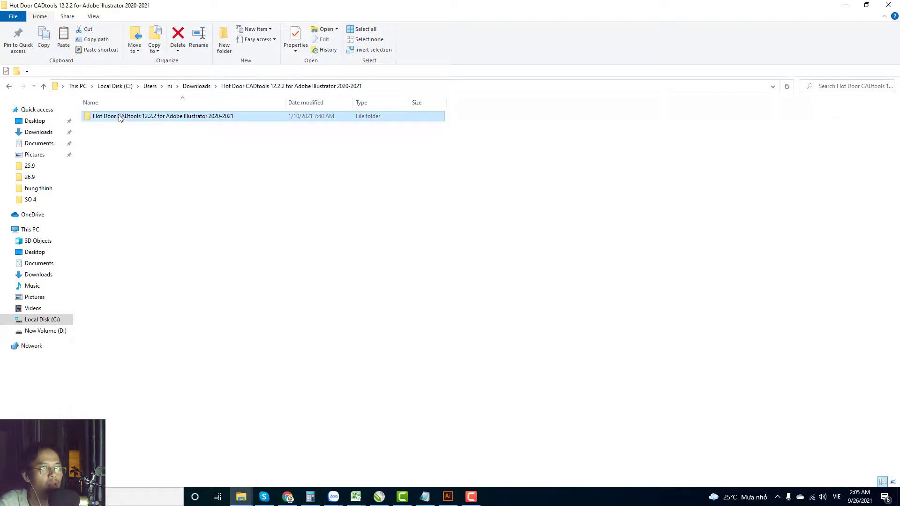
pyautogui.doubleClick(157, 117)
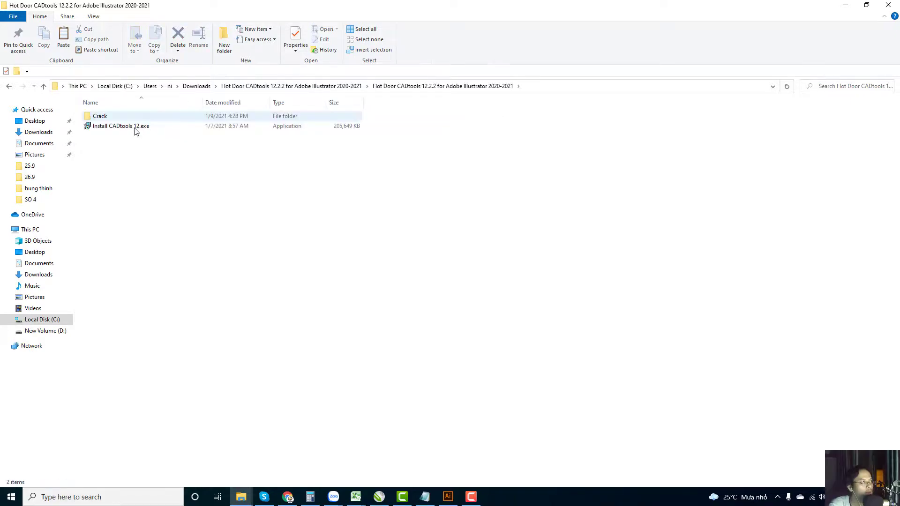
pyautogui.click(120, 126)
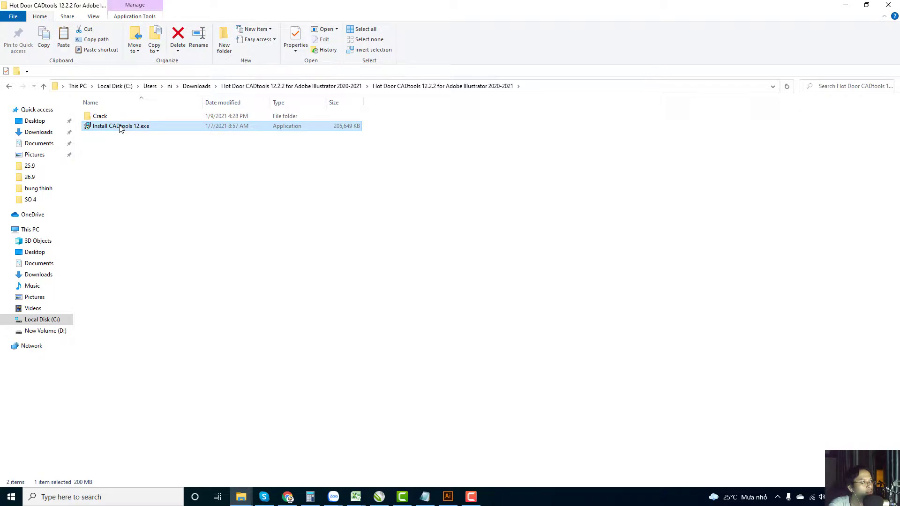
pyautogui.rightClick(120, 128)
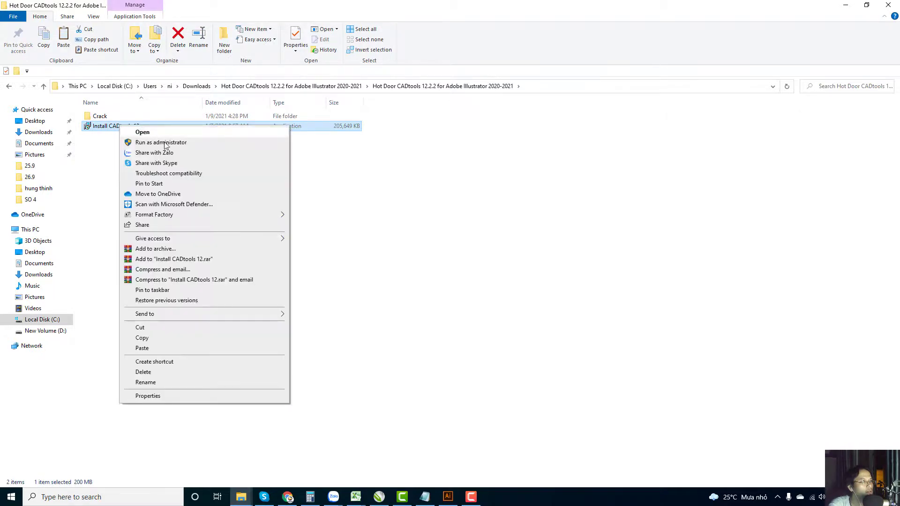
pyautogui.click(164, 143)
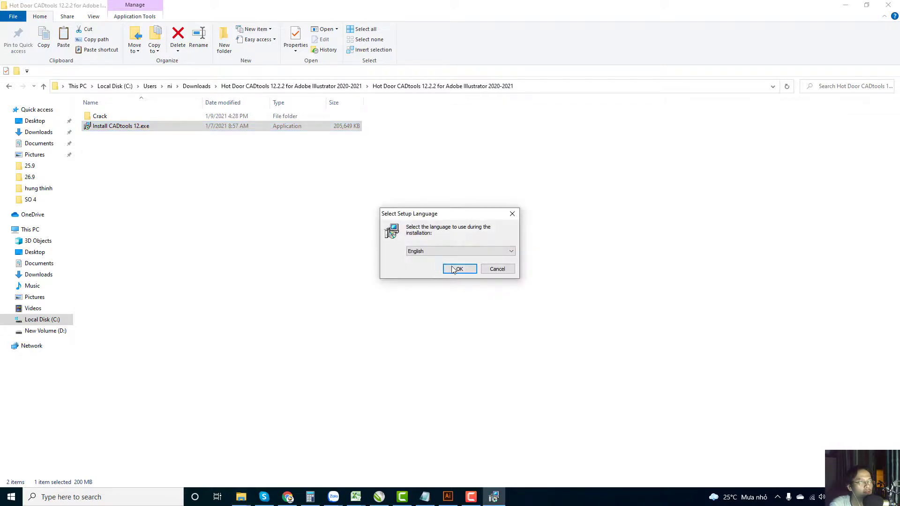
# - Run the setup in English, accept the licence, start installing, then cancel and exit
pyautogui.click(458, 270)
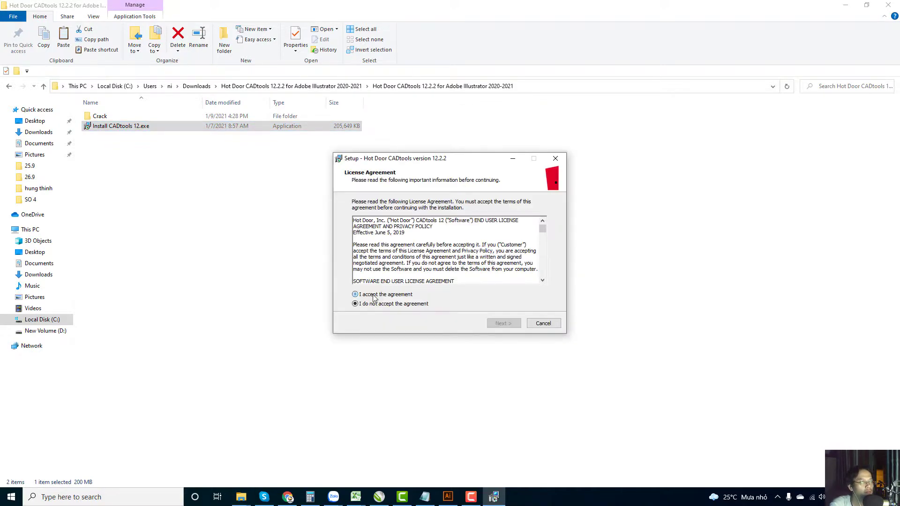
pyautogui.click(374, 296)
pyautogui.click(500, 324)
pyautogui.click(499, 325)
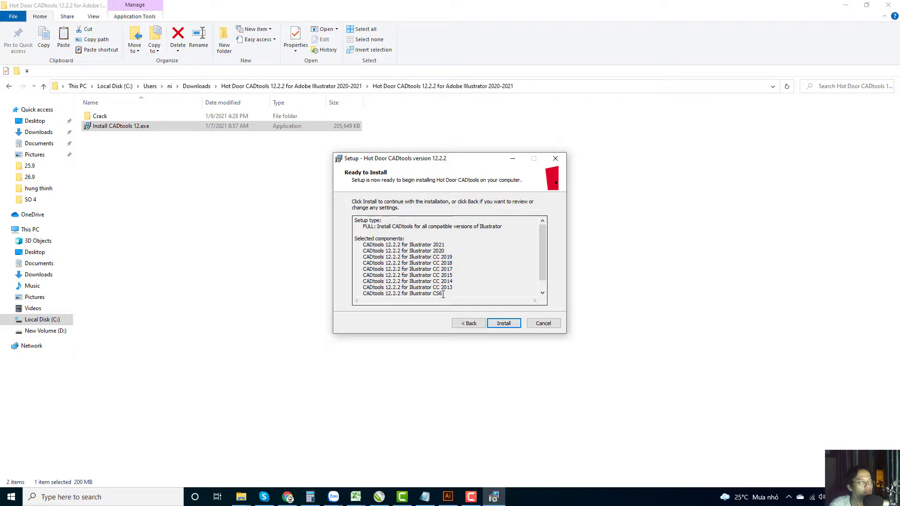
pyautogui.click(502, 324)
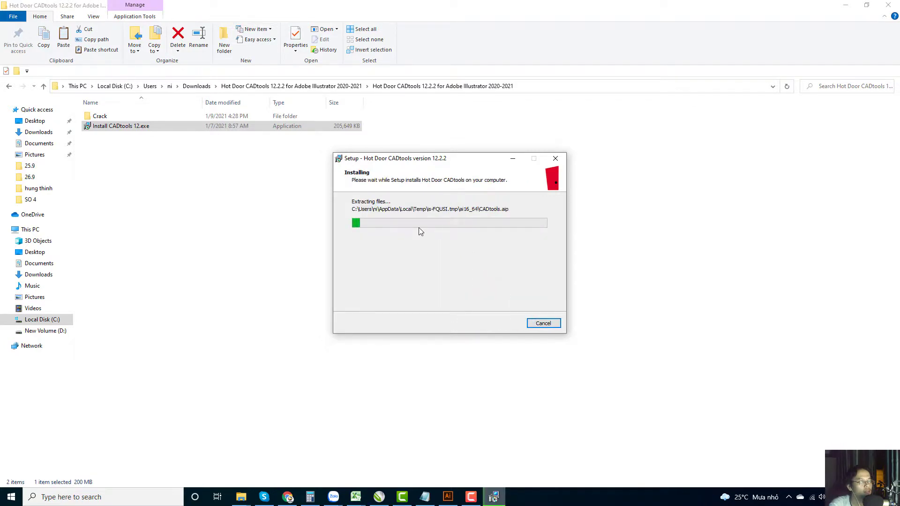
pyautogui.click(545, 328)
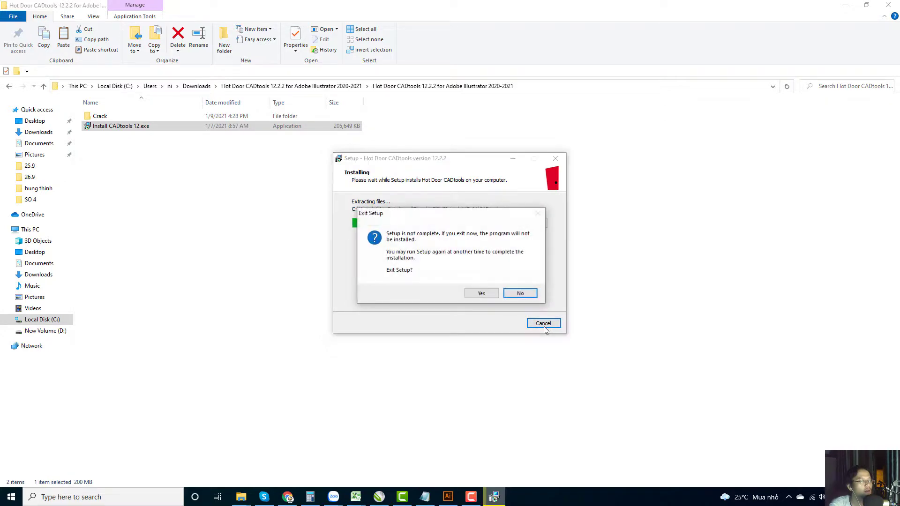
pyautogui.click(483, 294)
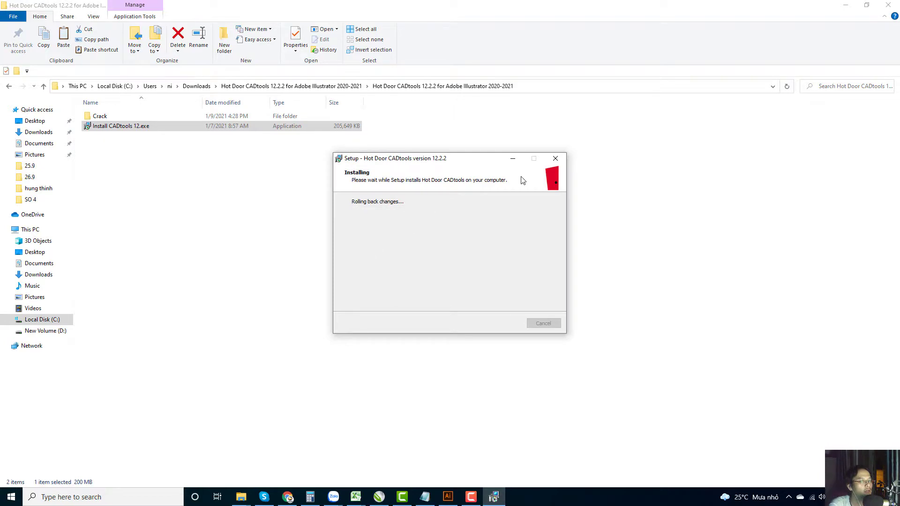
# - Browse the Crack folder's Adobe Illustrator 2020 subfolder to find CADtools.aip
pyautogui.doubleClick(104, 117)
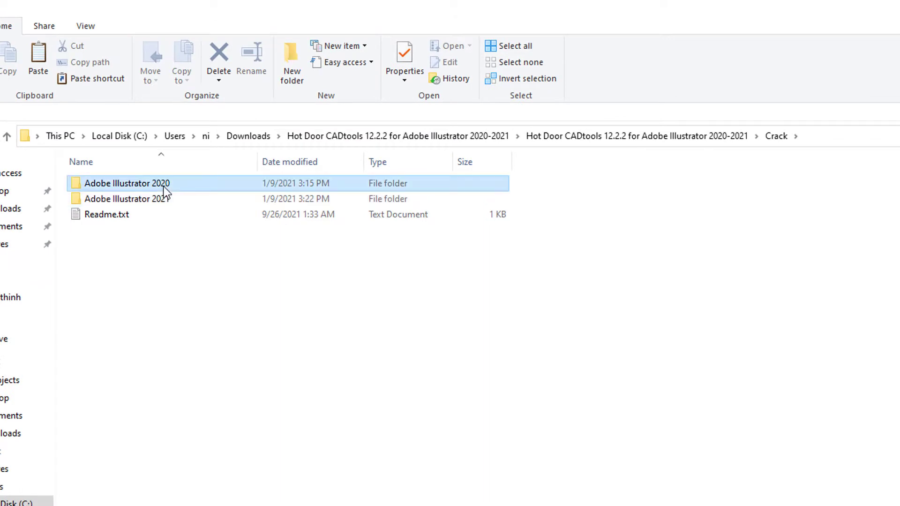
pyautogui.doubleClick(165, 184)
pyautogui.rightClick(109, 190)
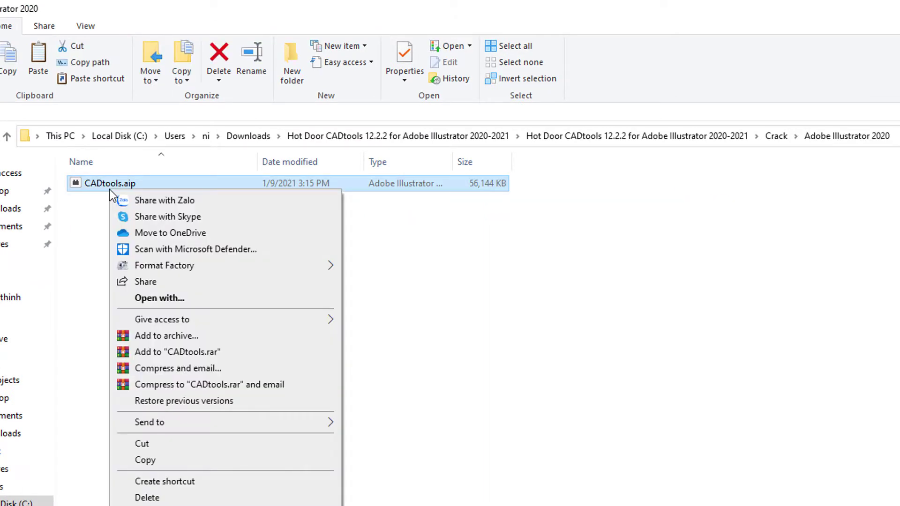
pyautogui.click(122, 350)
pyautogui.press('BackSpace')
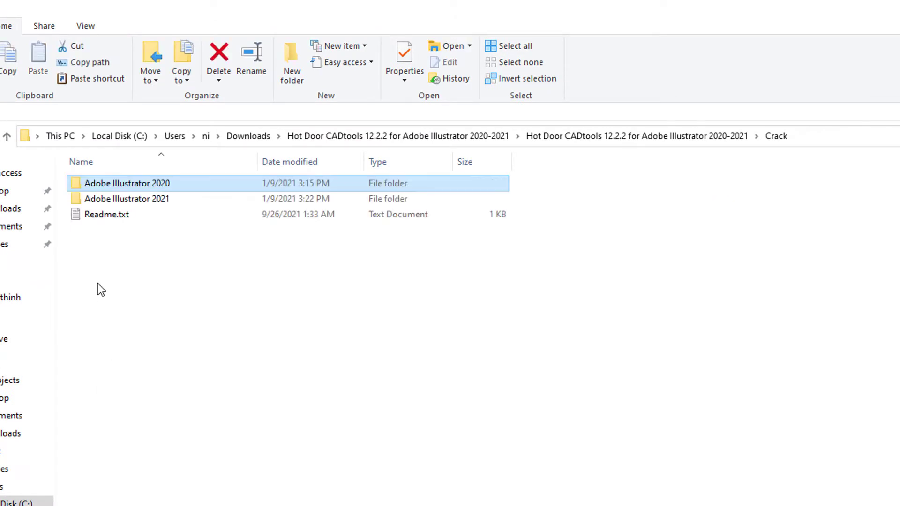
# - Read Readme.txt's Illustrator 2020 and 2021 Plug-ins paths, then reopen the Adobe Illustrator 2020 folder
pyautogui.doubleClick(109, 215)
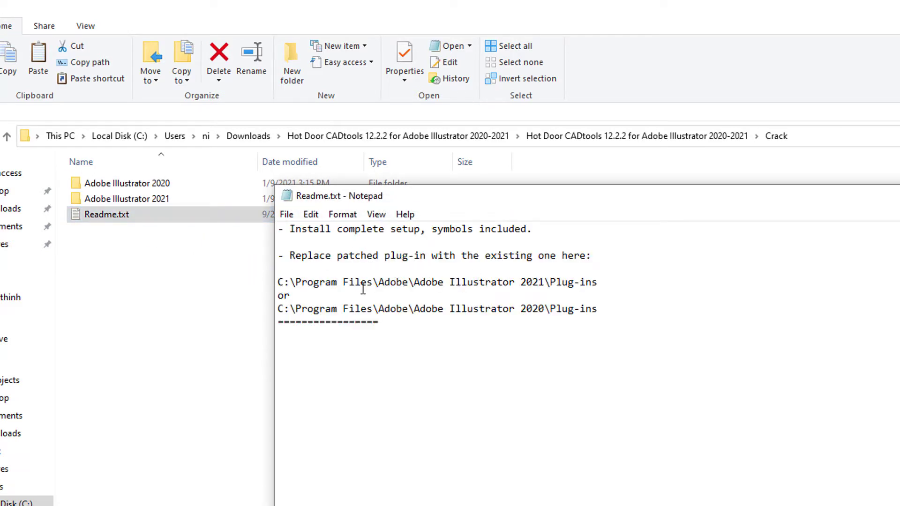
pyautogui.moveTo(601, 284); pyautogui.dragTo(256, 287)
pyautogui.click(593, 337)
pyautogui.moveTo(601, 310); pyautogui.dragTo(271, 310)
pyautogui.click(478, 374)
pyautogui.doubleClick(134, 184)
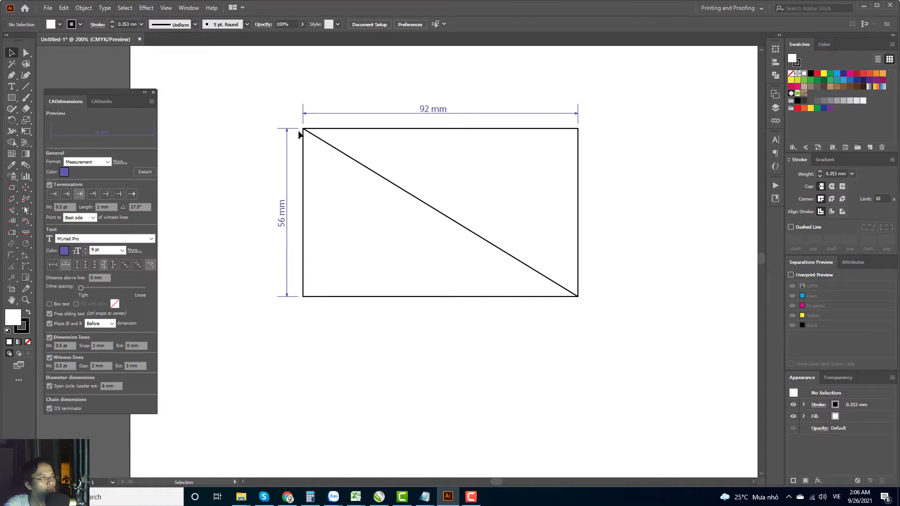
# - Select the rectangle and 92 mm dimension to confirm the dimensions remain attached, then deselect
pyautogui.moveTo(248, 96); pyautogui.dragTo(633, 357)
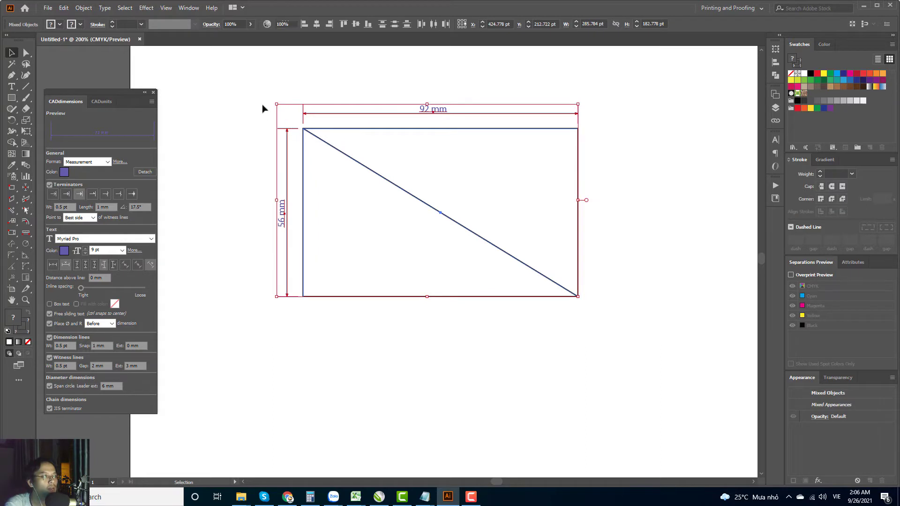
pyautogui.click(646, 189)
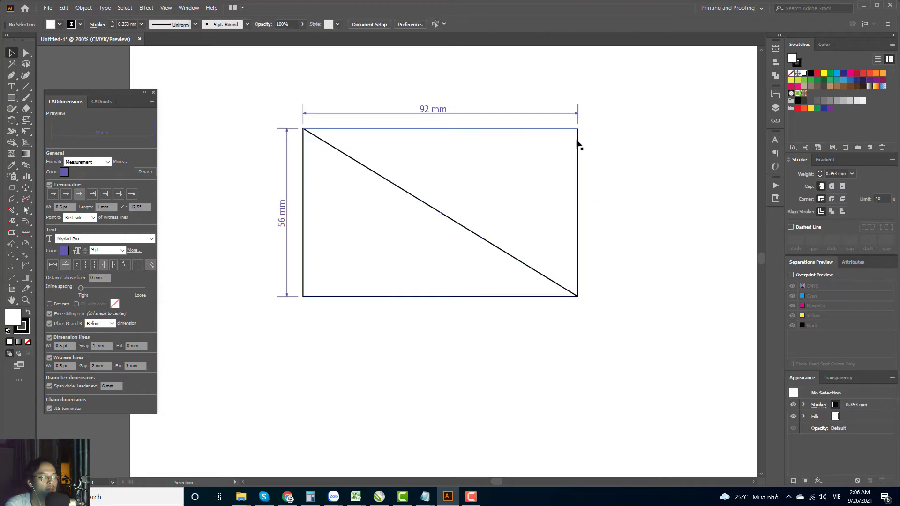
pyautogui.click(578, 141)
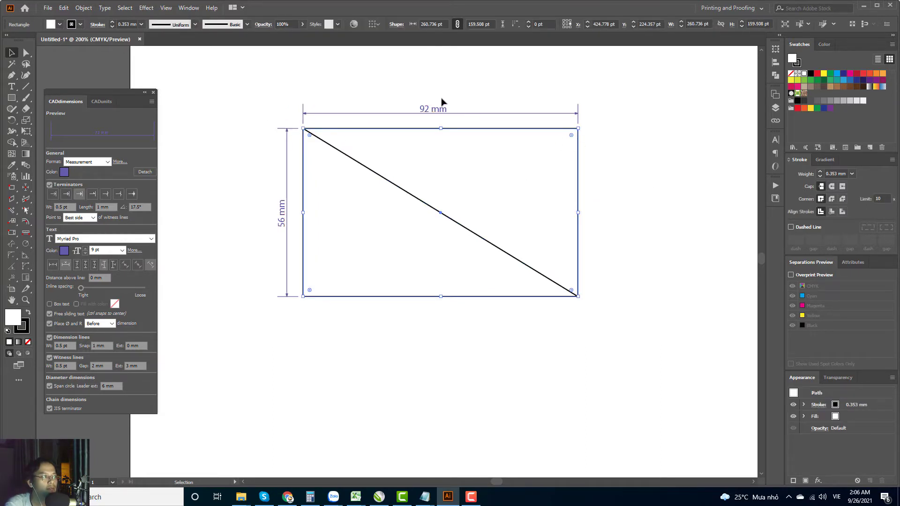
pyautogui.moveTo(428, 115); pyautogui.dragTo(267, 181)
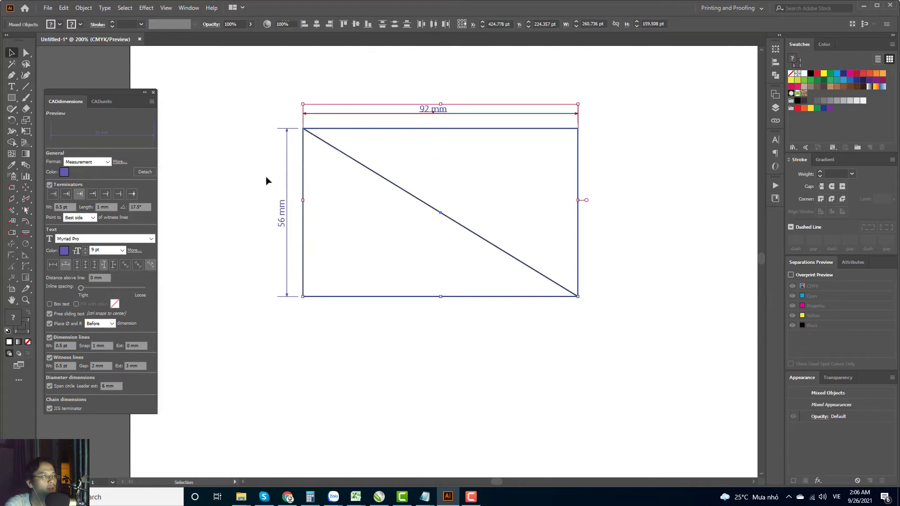
pyautogui.click(266, 180)
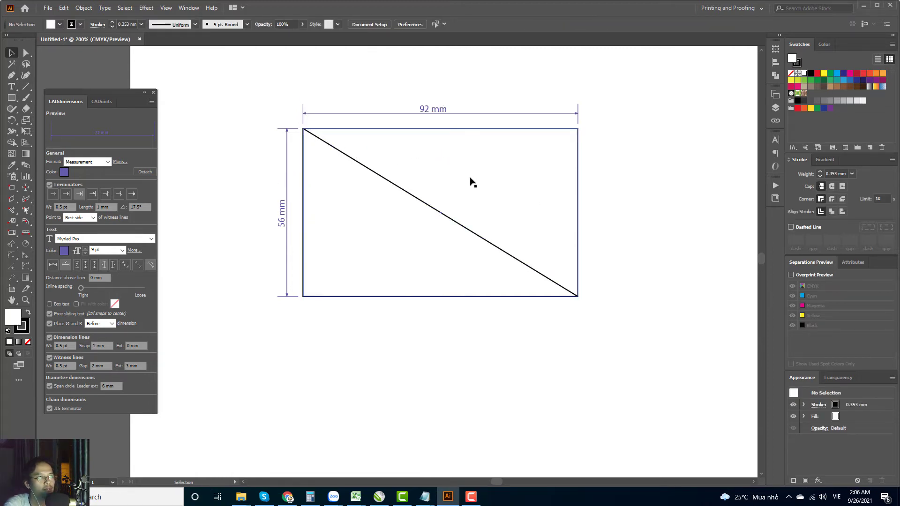